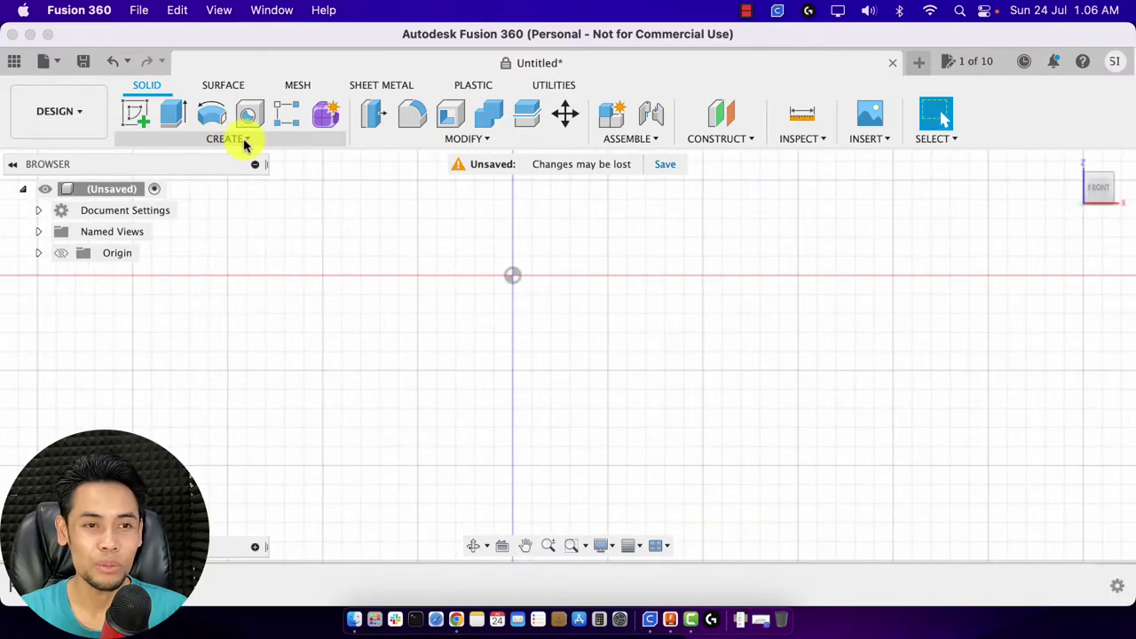
- Start a new sketch on the chosen plane
click(246, 142)
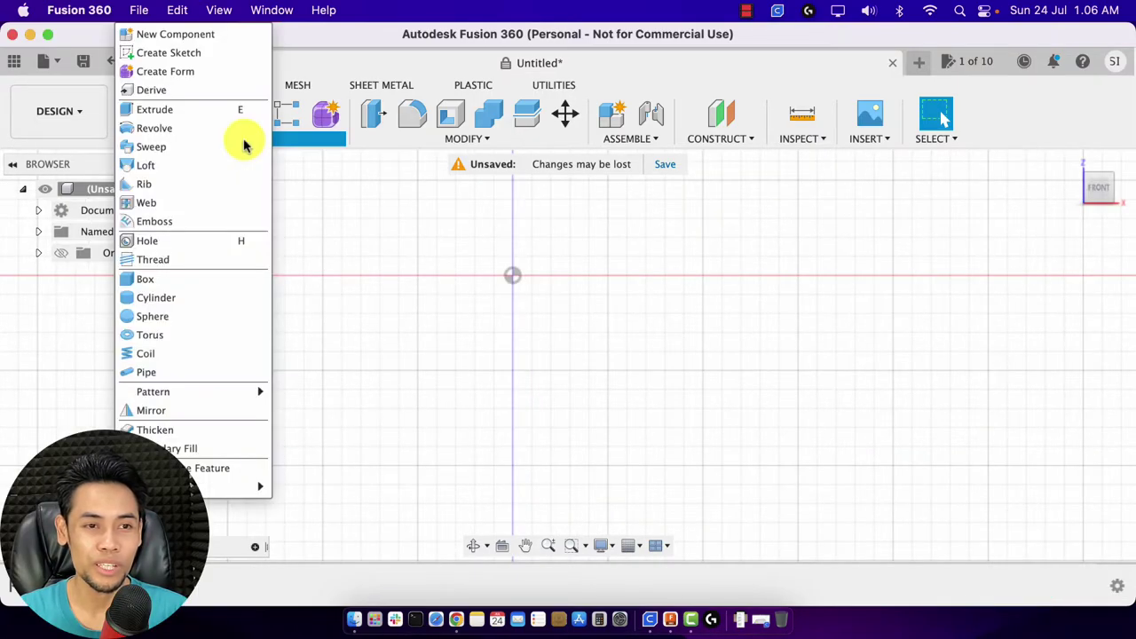
click(181, 56)
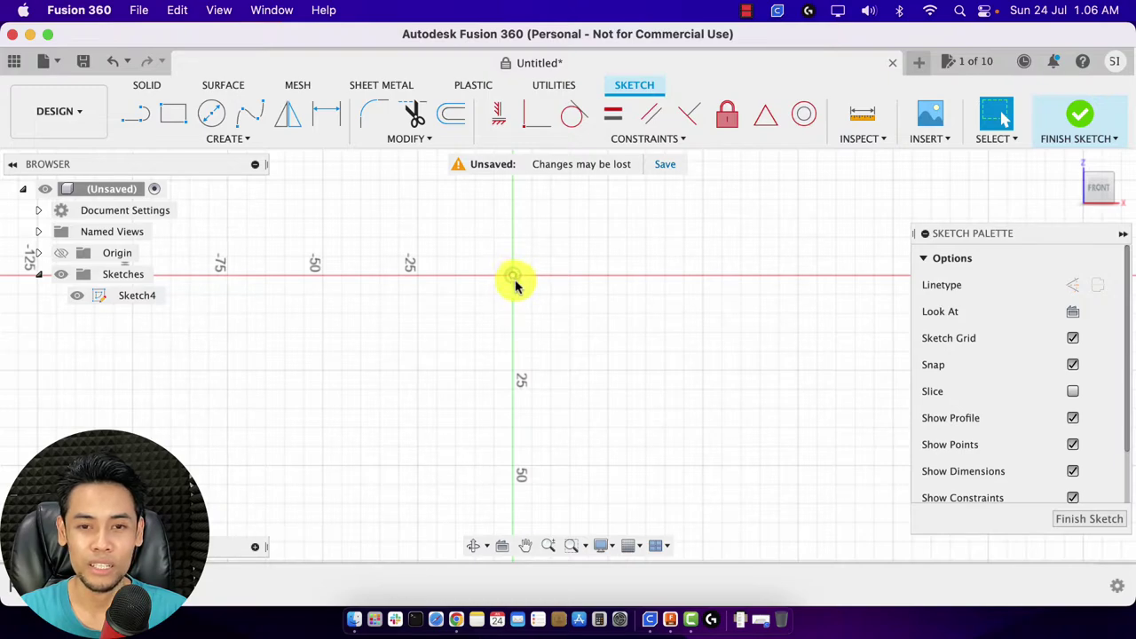
drag(514, 275, 553, 310)
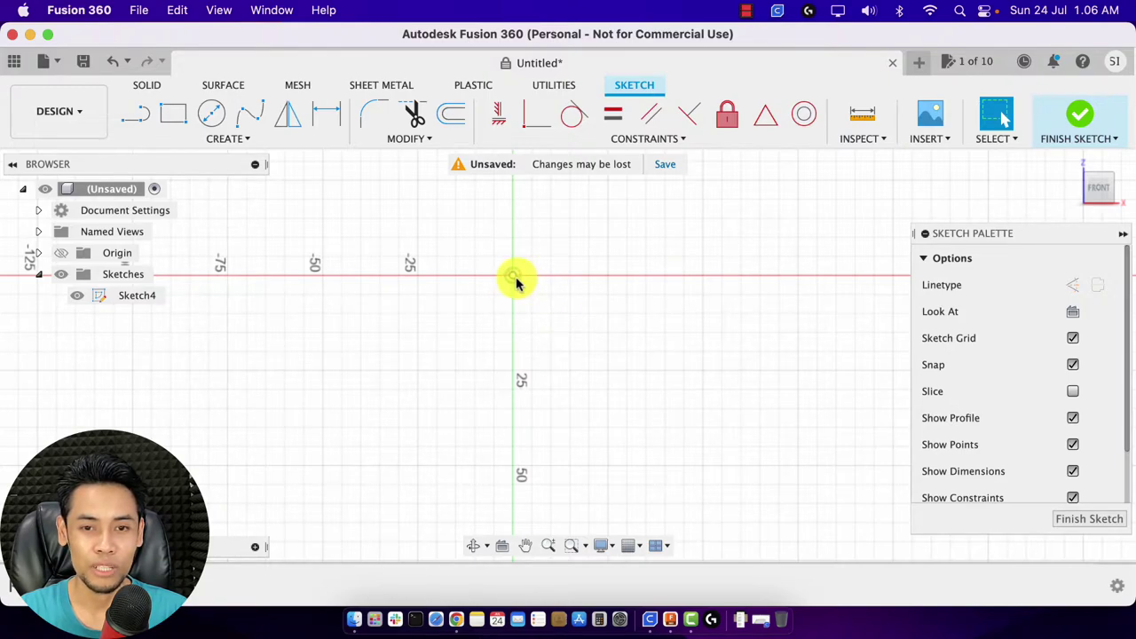
- Draw an inscribed six-sided hexagon centred on the origin, viewed flat
click(251, 142)
mouse_move(155, 232)
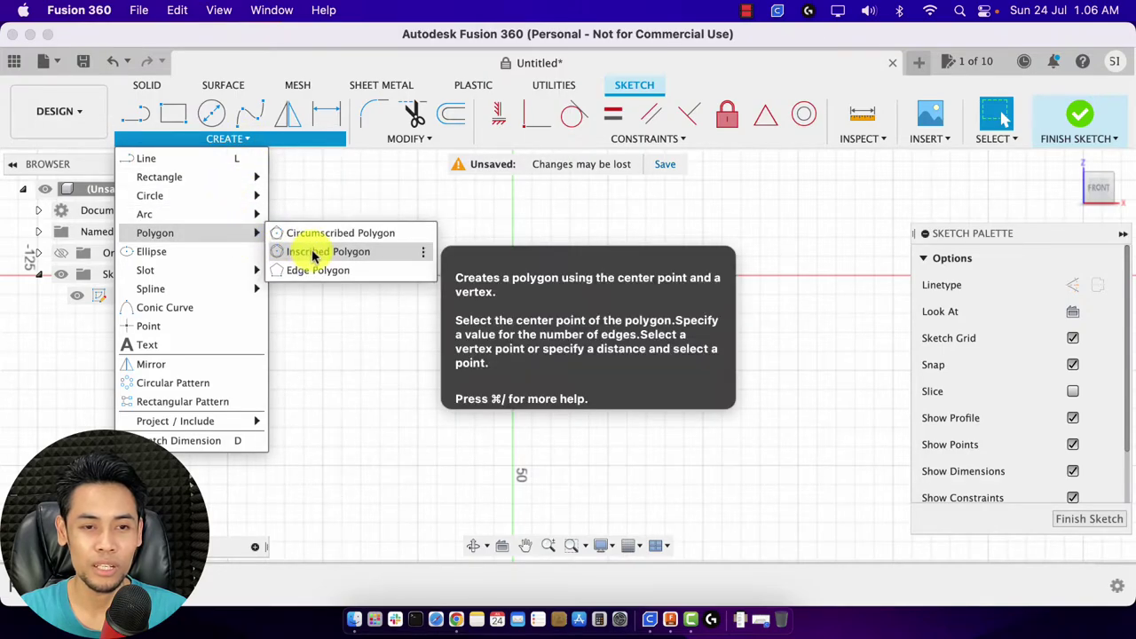
click(352, 254)
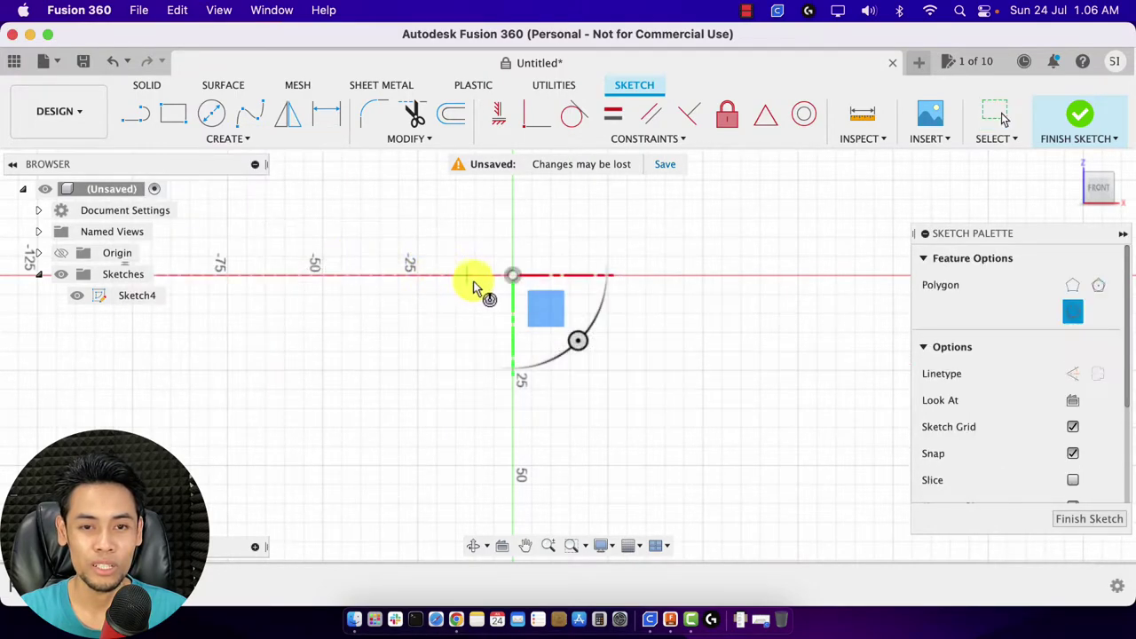
click(512, 278)
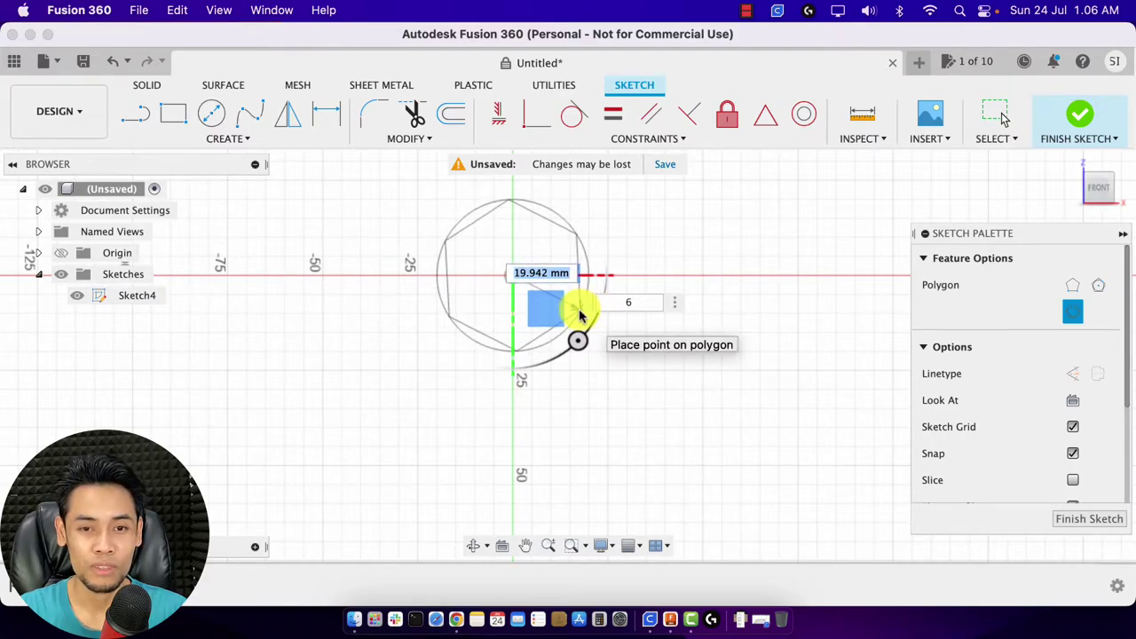
click(586, 312)
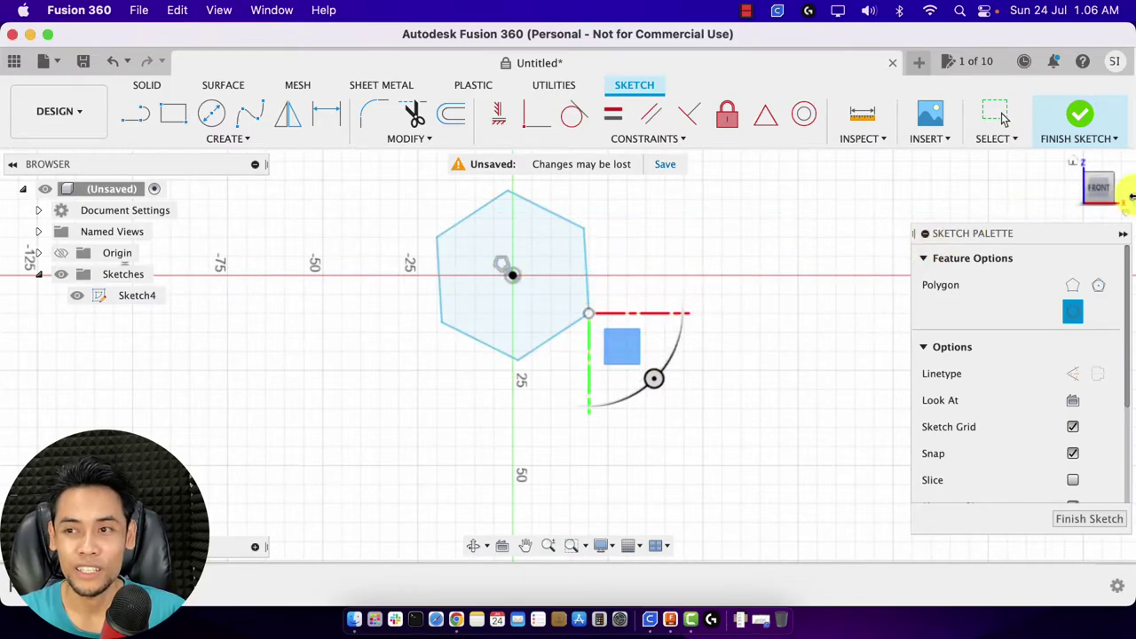
mouse_move(1100, 187)
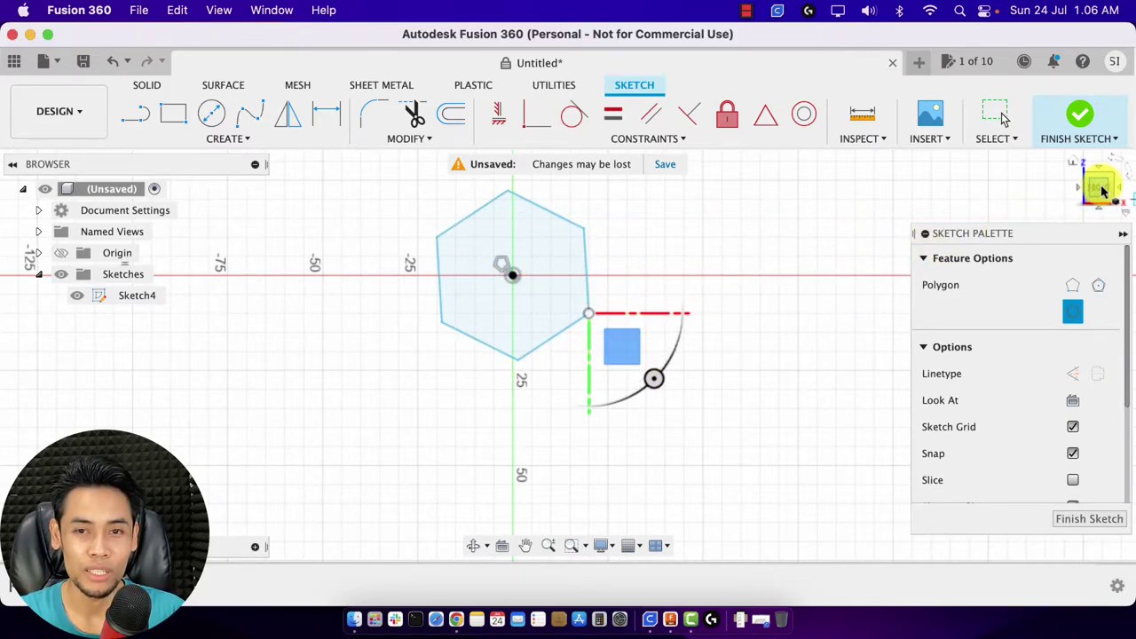
drag(1100, 185, 1095, 204)
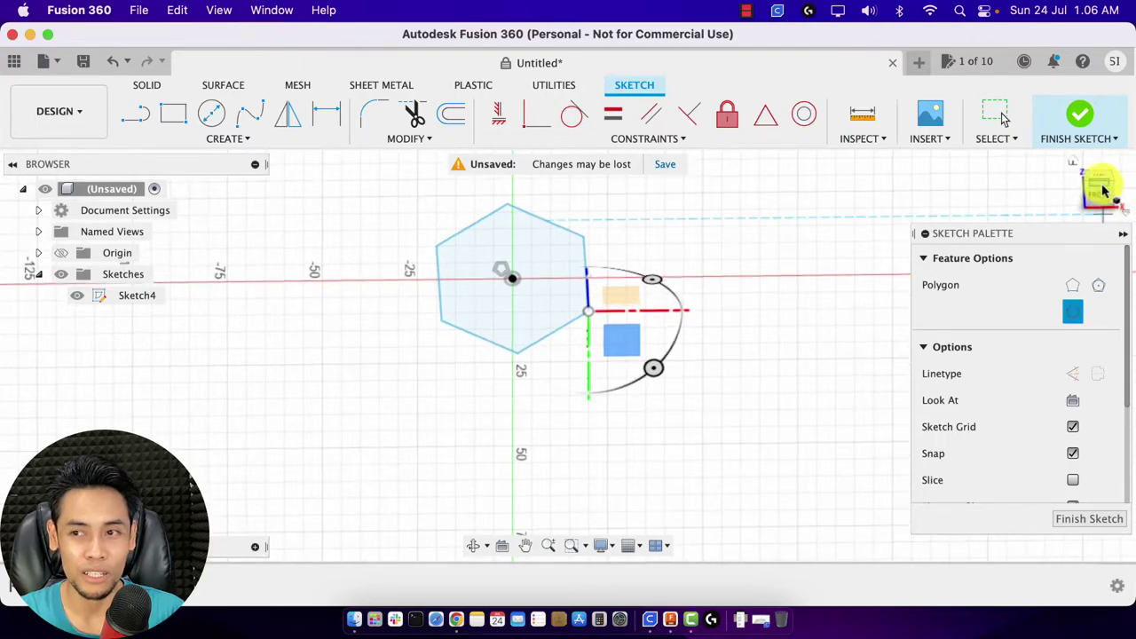
click(1100, 181)
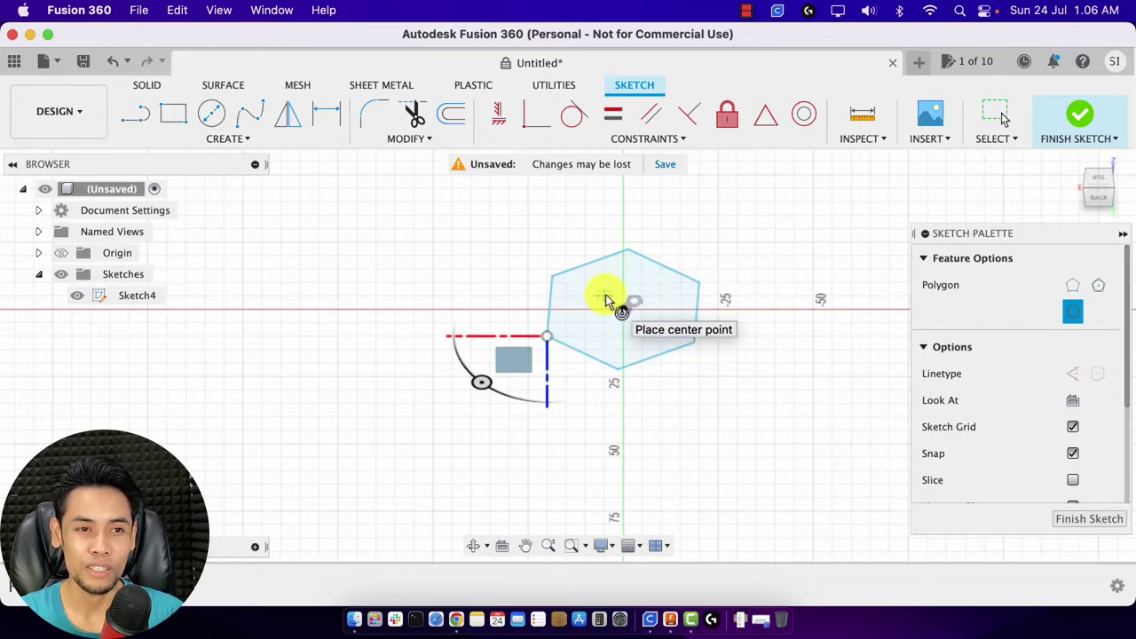
- Extrude the hexagon profile 5 mm into a solid plate
click(147, 85)
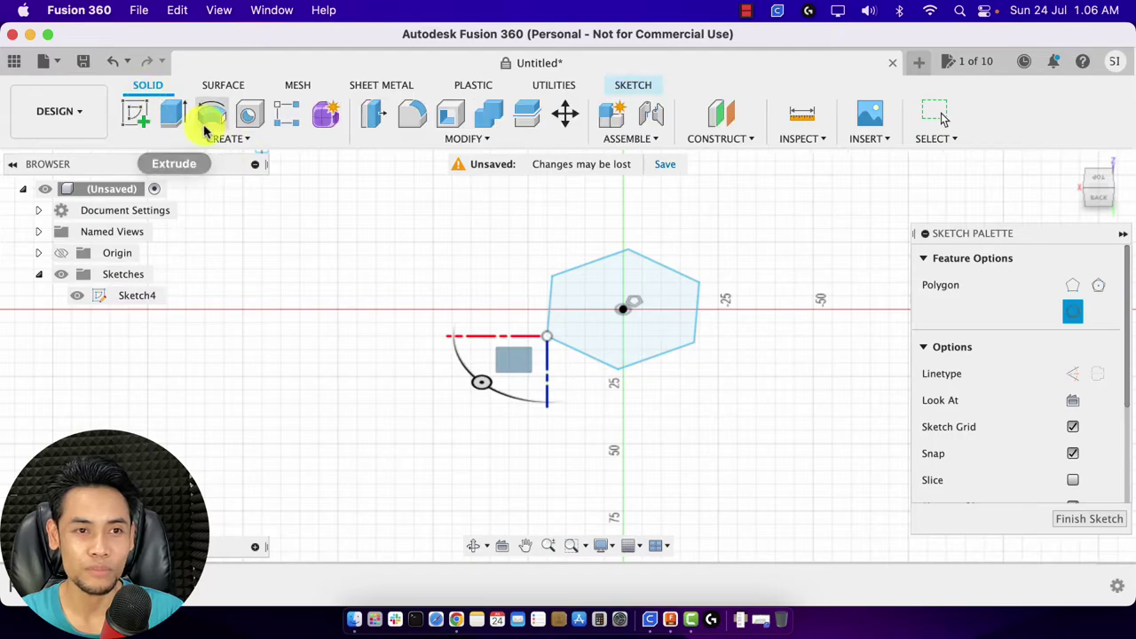
click(223, 138)
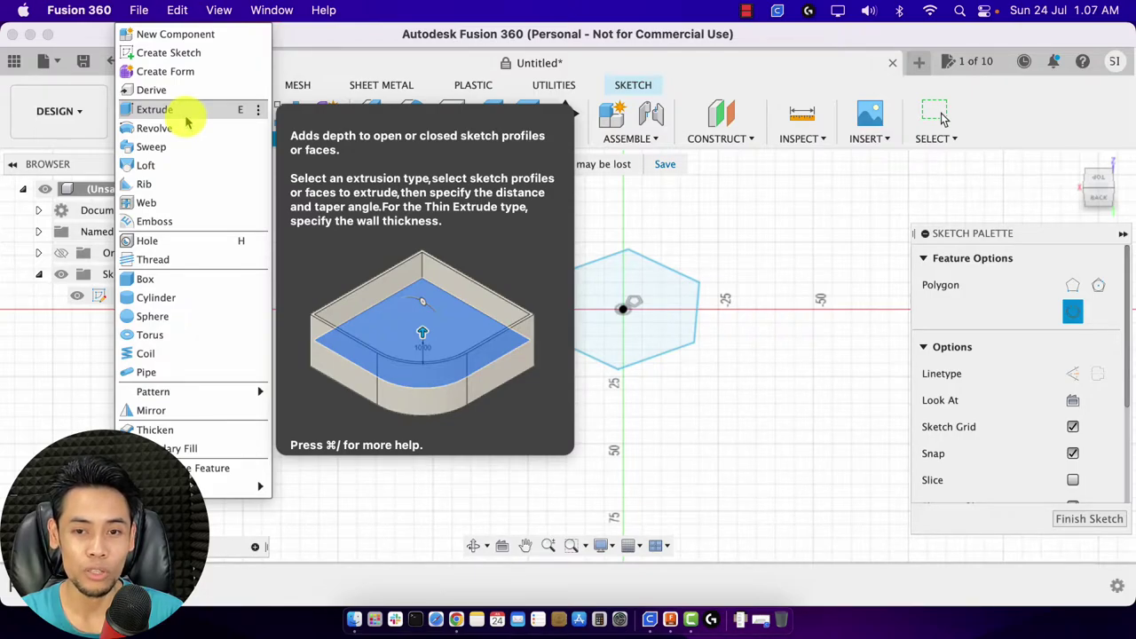
click(188, 120)
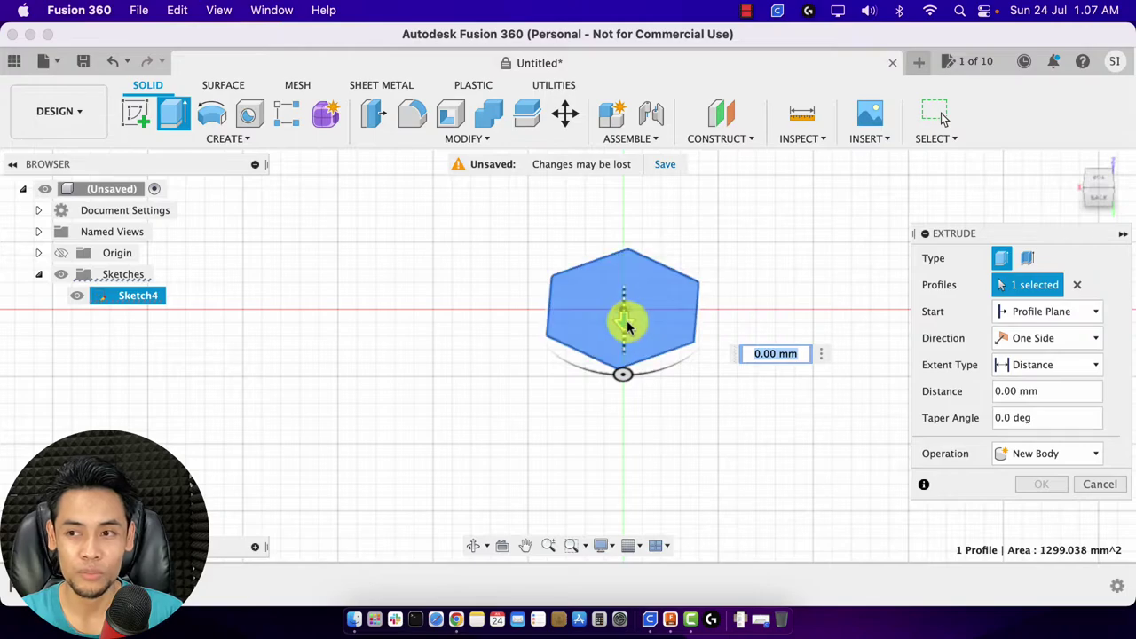
click(1101, 184)
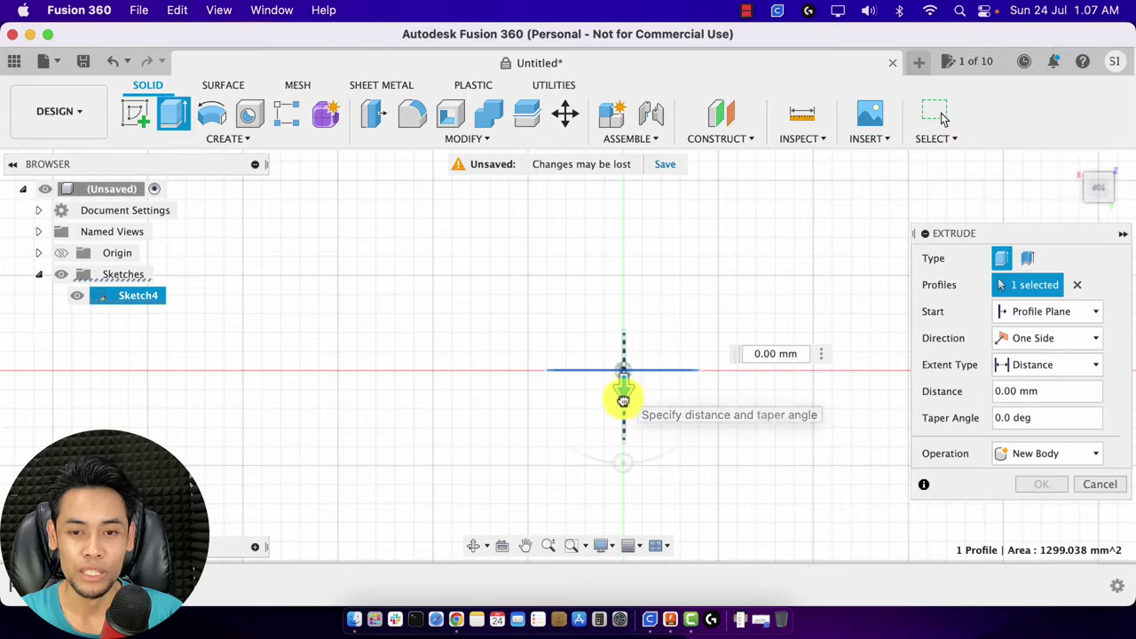
drag(623, 401, 622, 429)
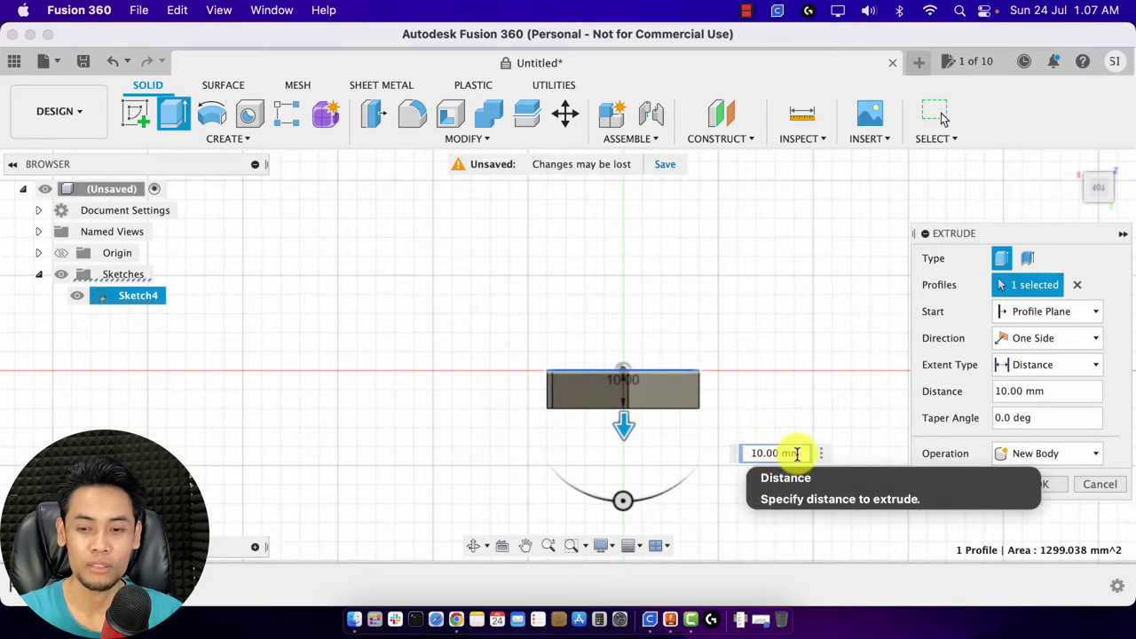
key(BackSpace)
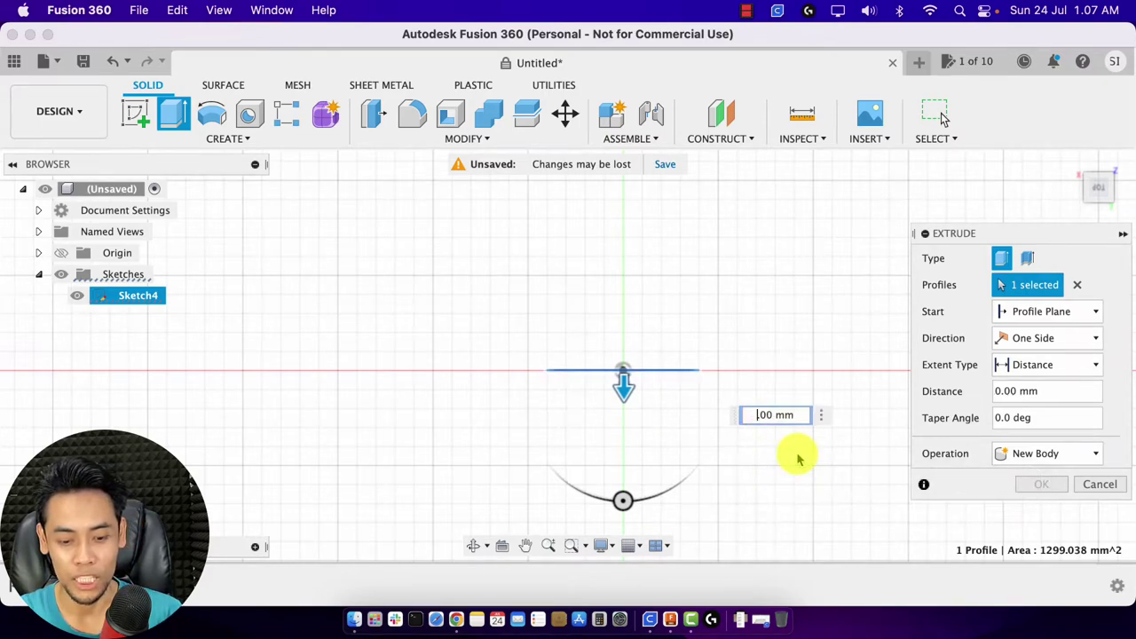
text(5.)
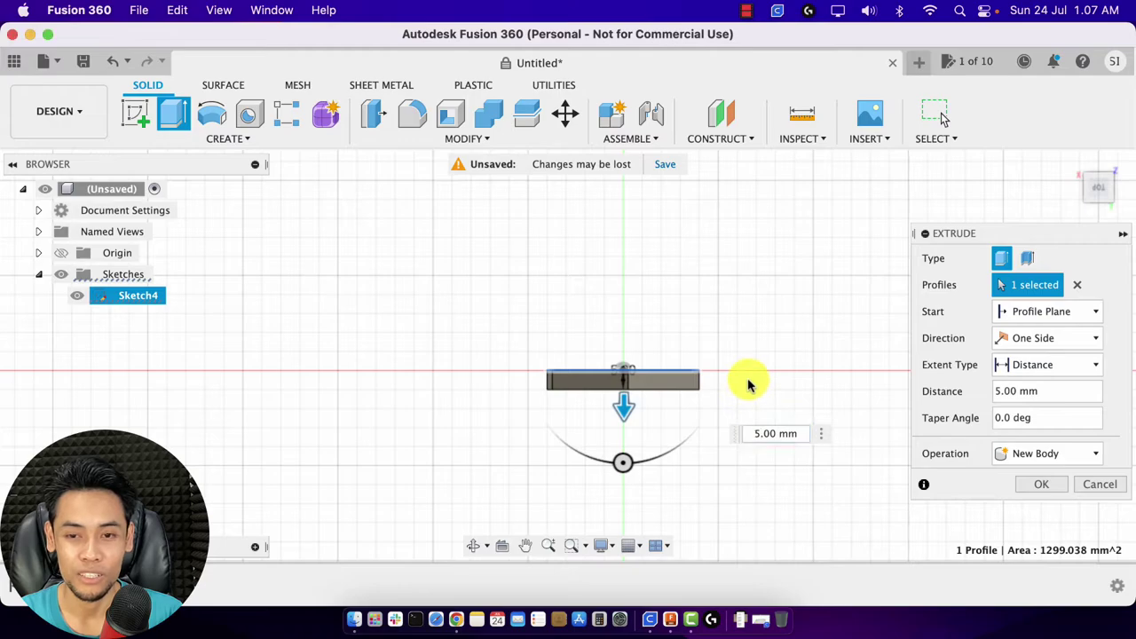
key(Return)
key(Return)
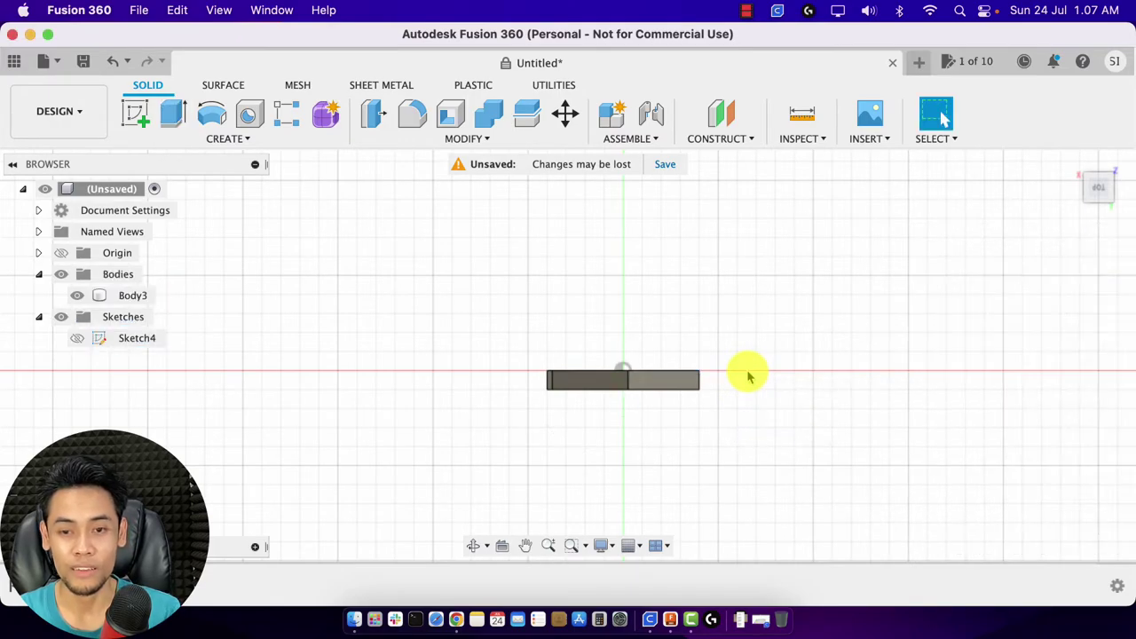
- Orbit around the plate, then settle on a rotated top-down view
mouse_move(1092, 178)
mouse_down()
mouse_move(1091, 197)
mouse_move(1103, 152)
mouse_move(1103, 217)
mouse_up()
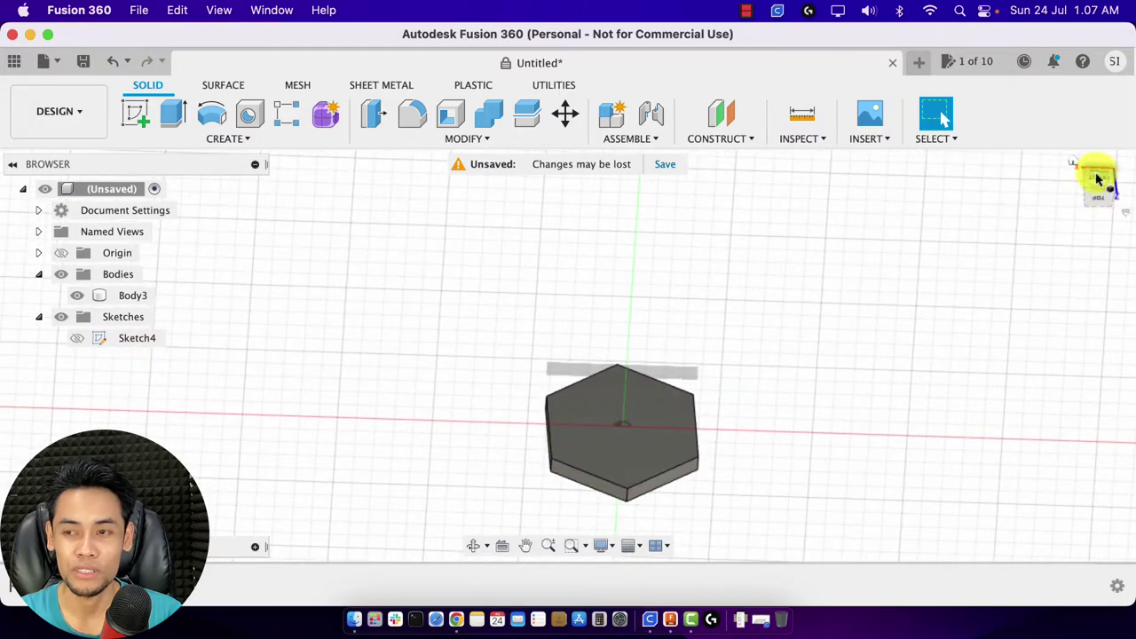
click(1099, 184)
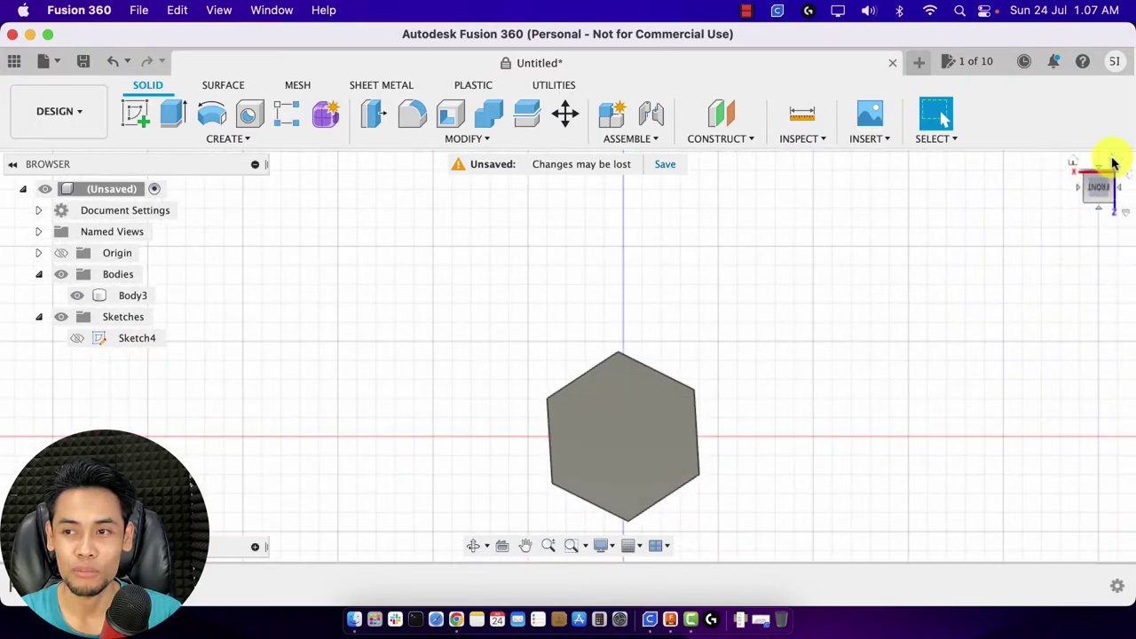
click(1113, 162)
click(1113, 162)
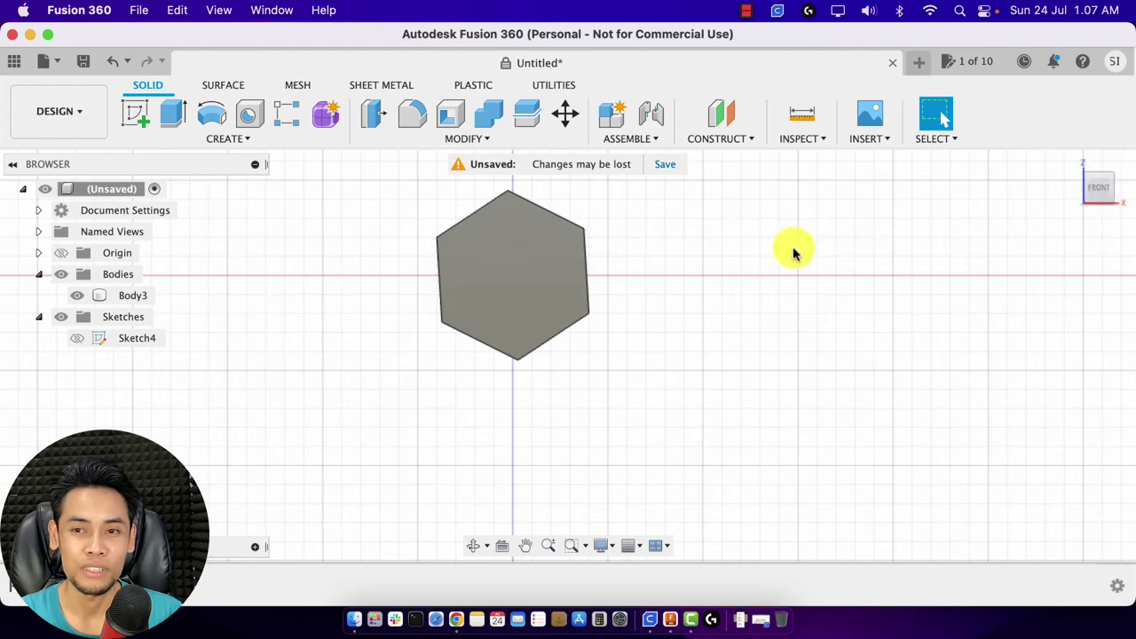
scroll(794, 249, down, 2)
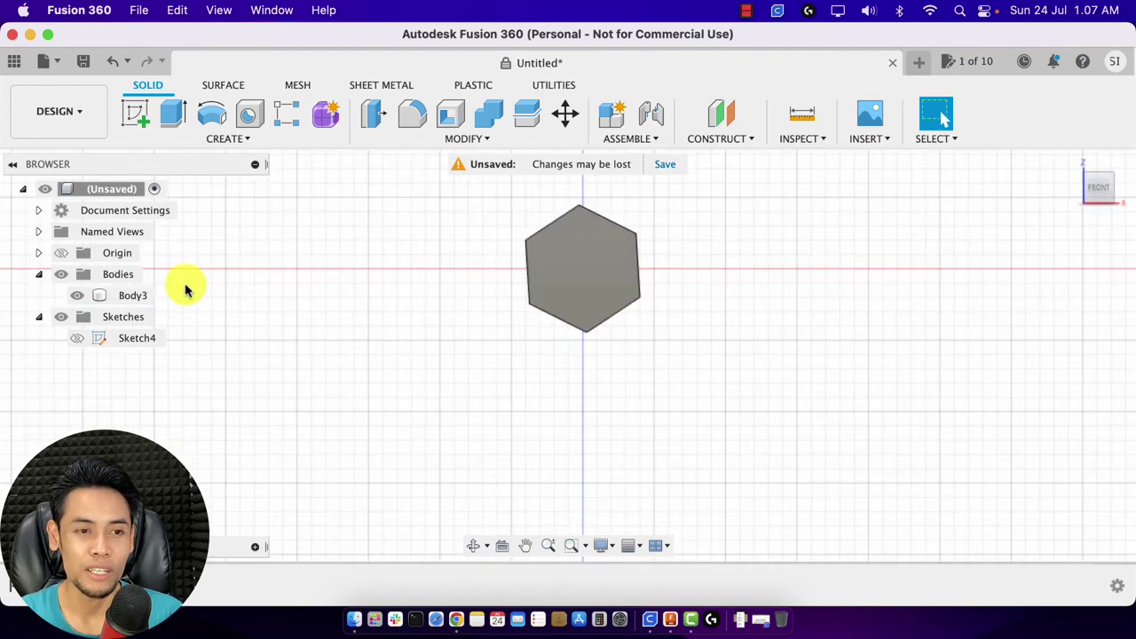
- Start a cylinder on the plate face, centred at the origin with 20 mm diameter
click(240, 139)
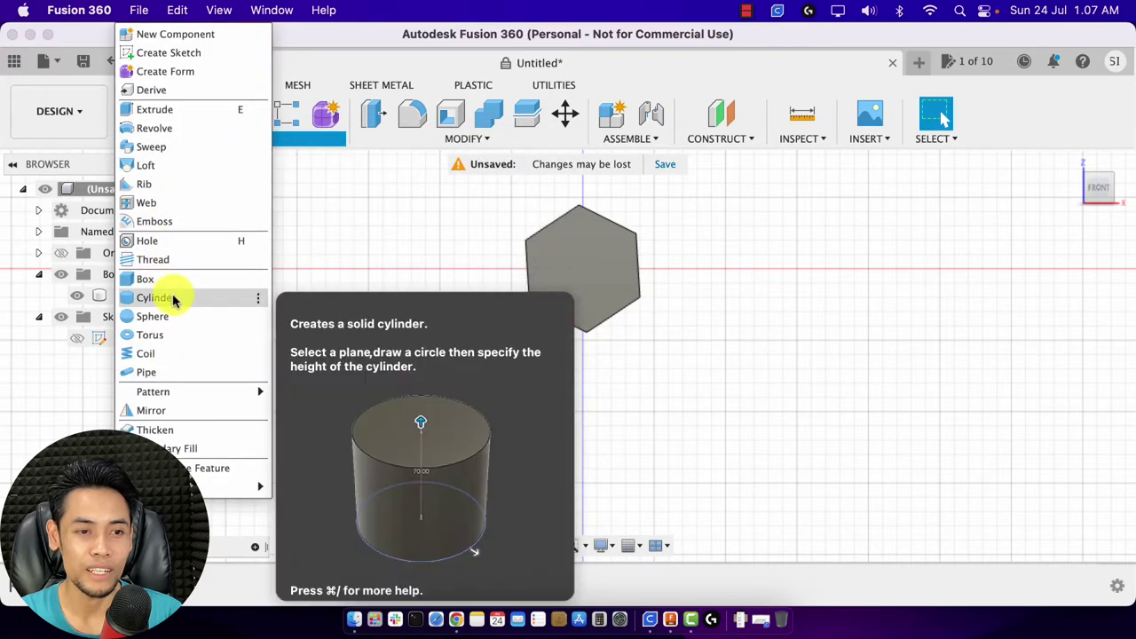
click(156, 298)
click(583, 269)
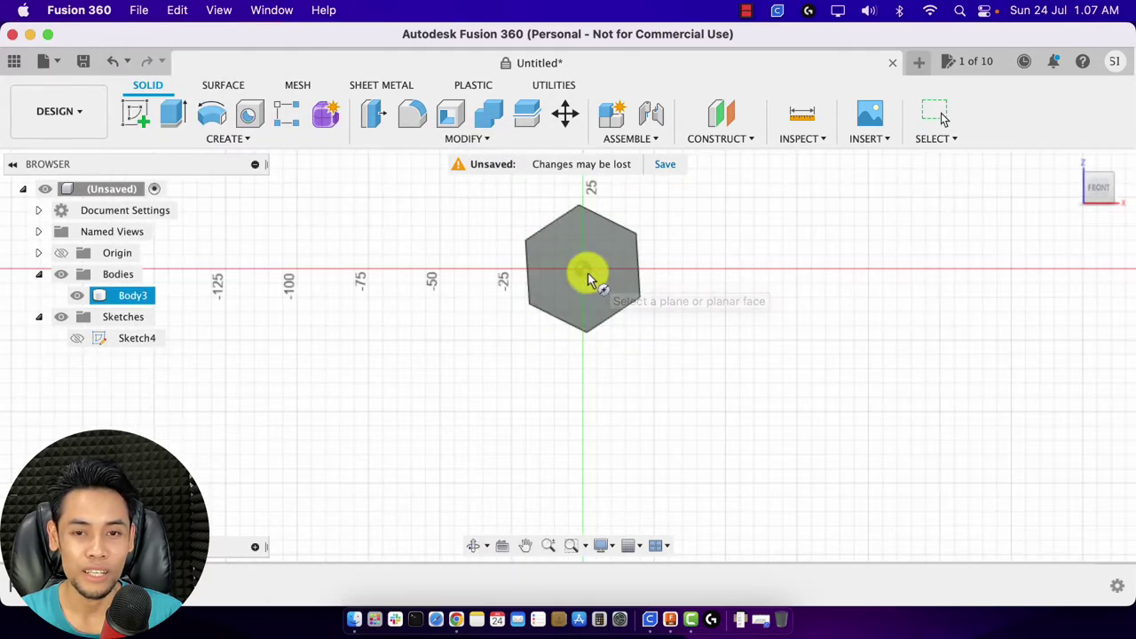
click(585, 270)
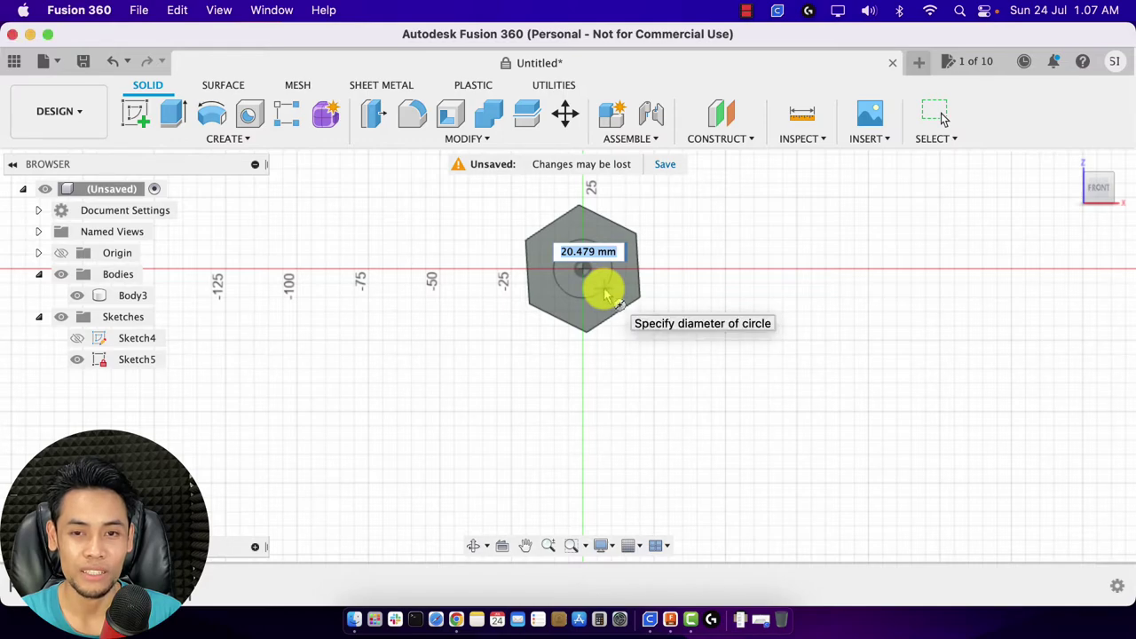
click(605, 295)
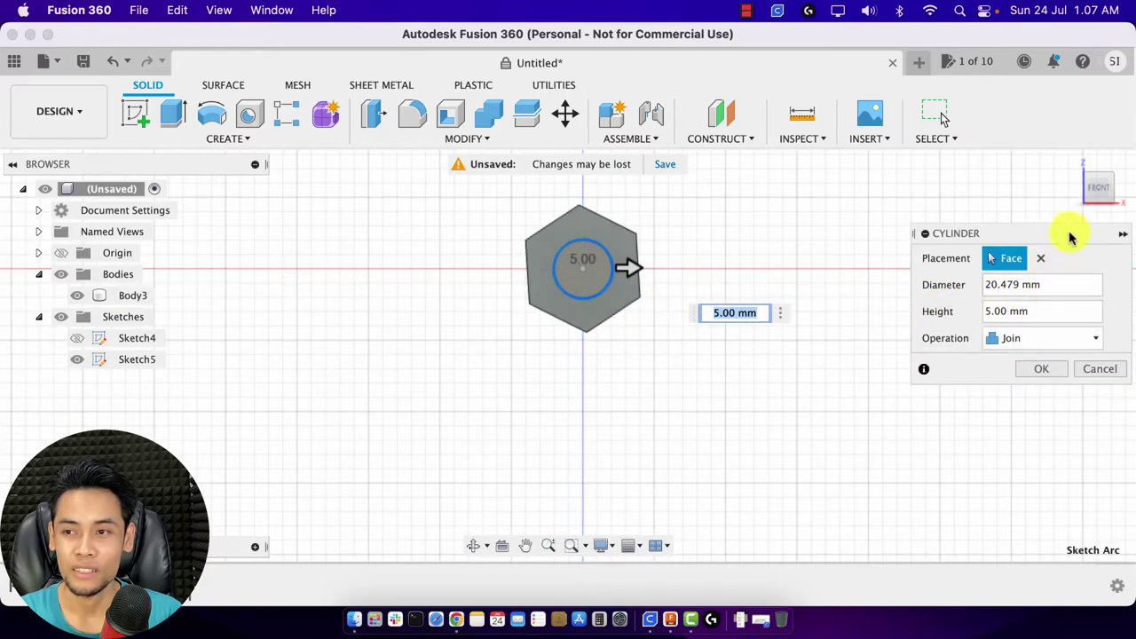
- Extend the cylinder to a 40 mm shaft height, joined to the plate body
mouse_move(1098, 186)
shift+middle_down()
mouse_move(5, 218)
mouse_move(1101, 271)
mouse_move(1097, 213)
mouse_move(1091, 245)
shift+middle_up()
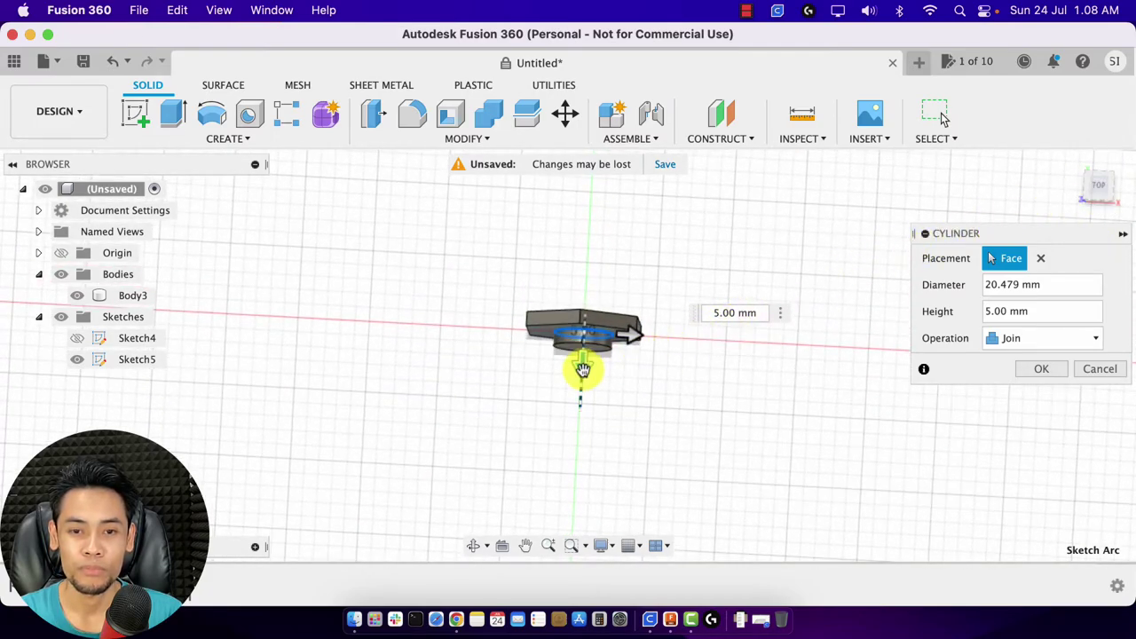
drag(583, 366, 592, 466)
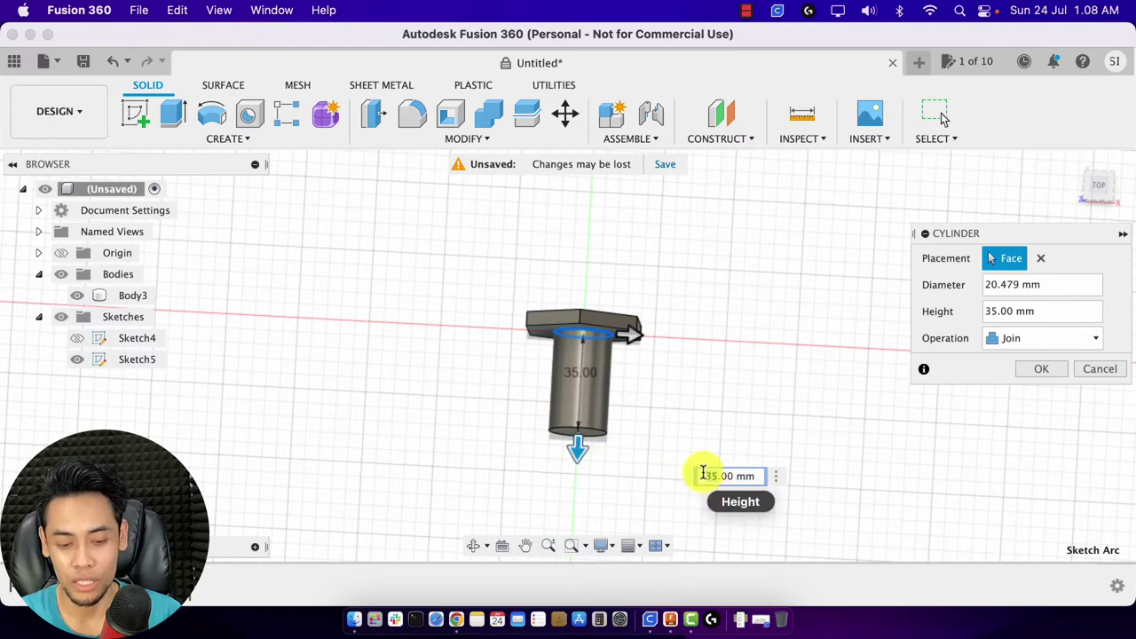
text(40)
key(Return)
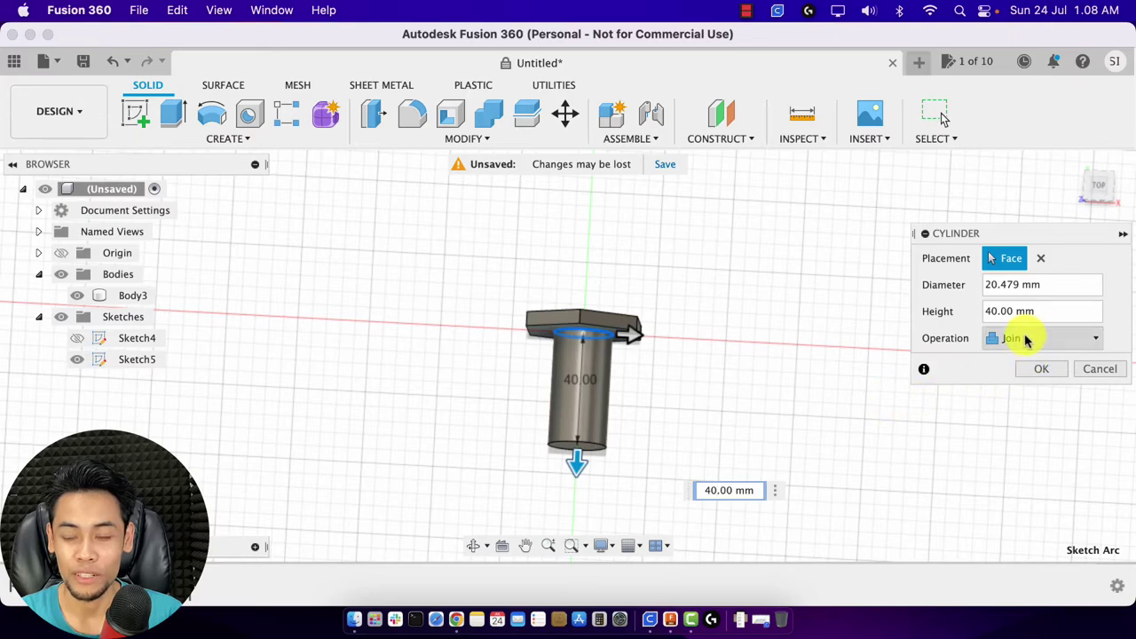
click(1014, 346)
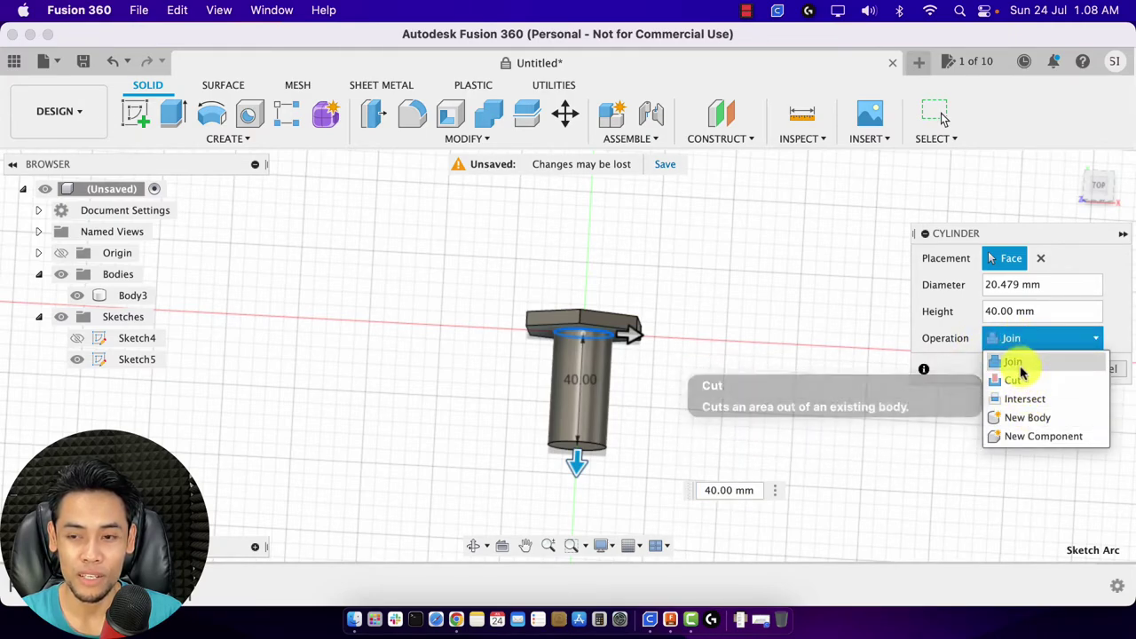
click(1021, 364)
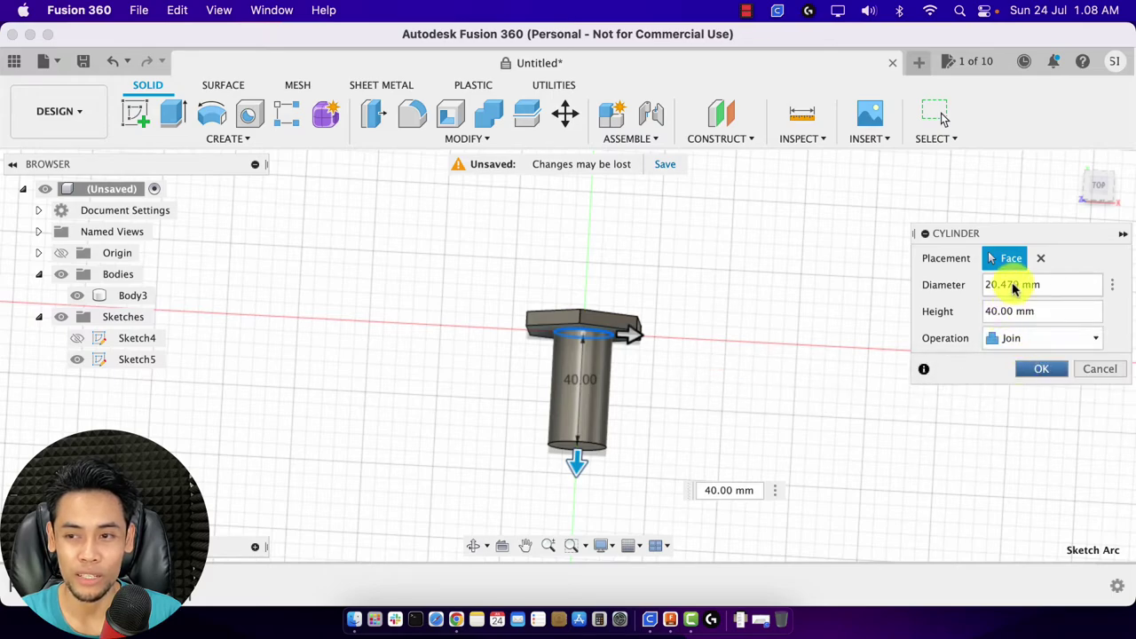
click(1016, 282)
text(20)
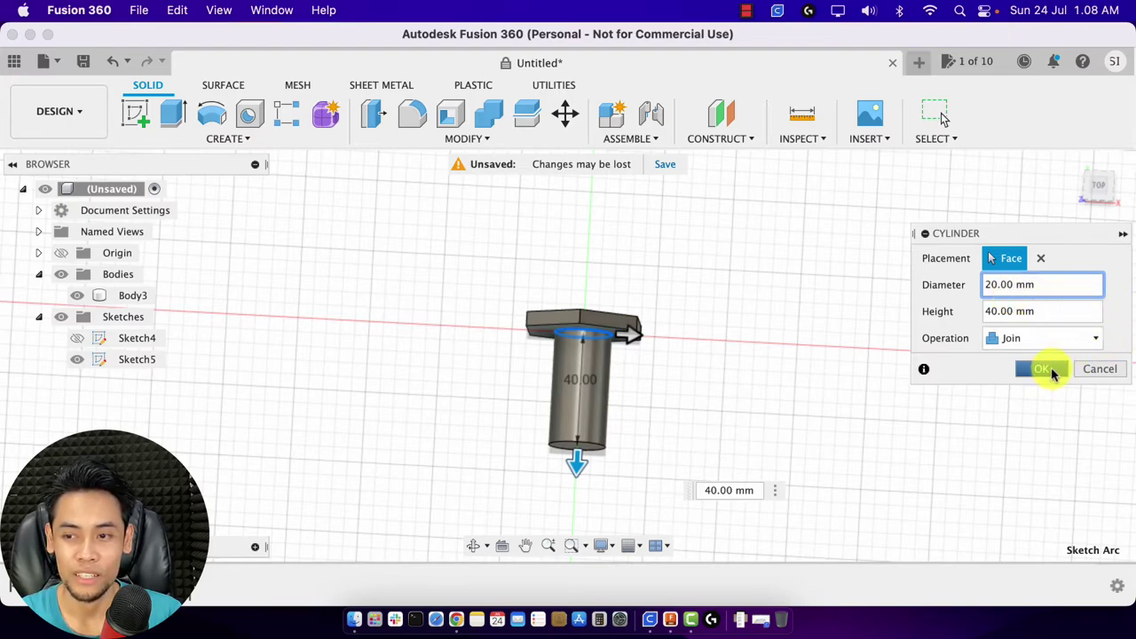
- Commit the 20 × 40 mm cylinder and show the bolt from the front, deselected
click(1045, 370)
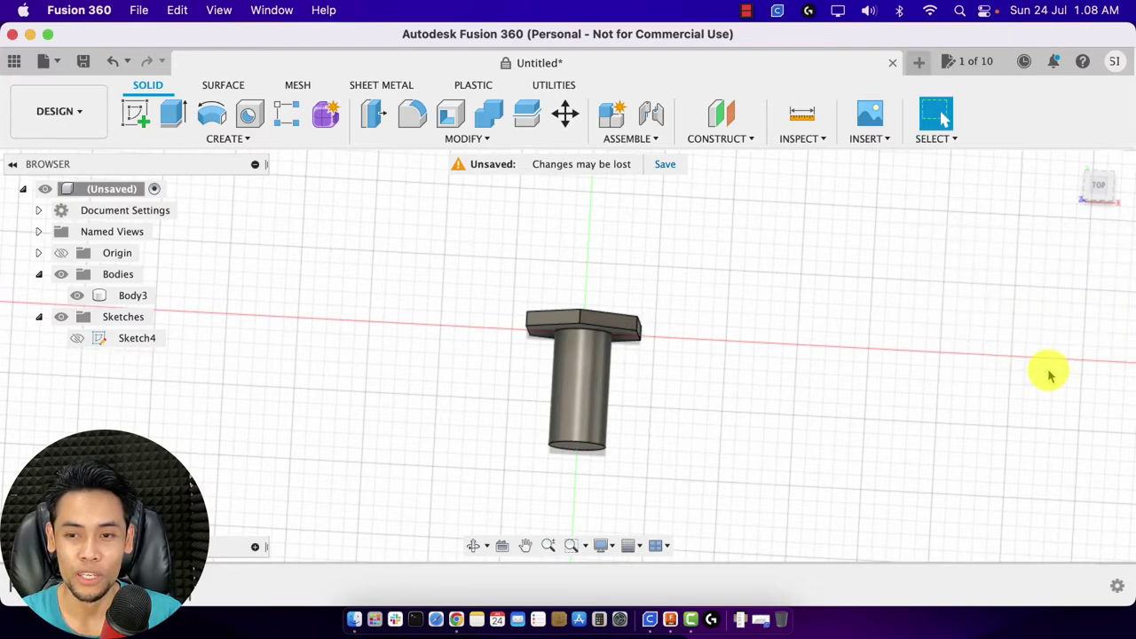
mouse_move(1101, 188)
mouse_down()
mouse_move(1096, 173)
mouse_move(1101, 182)
mouse_up()
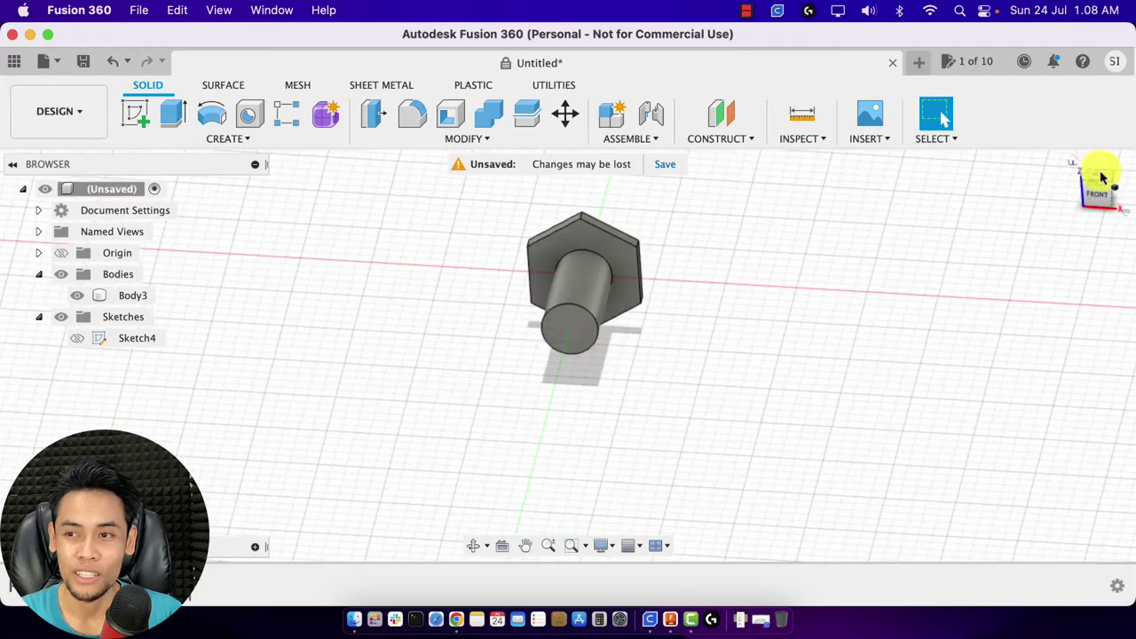
click(1100, 186)
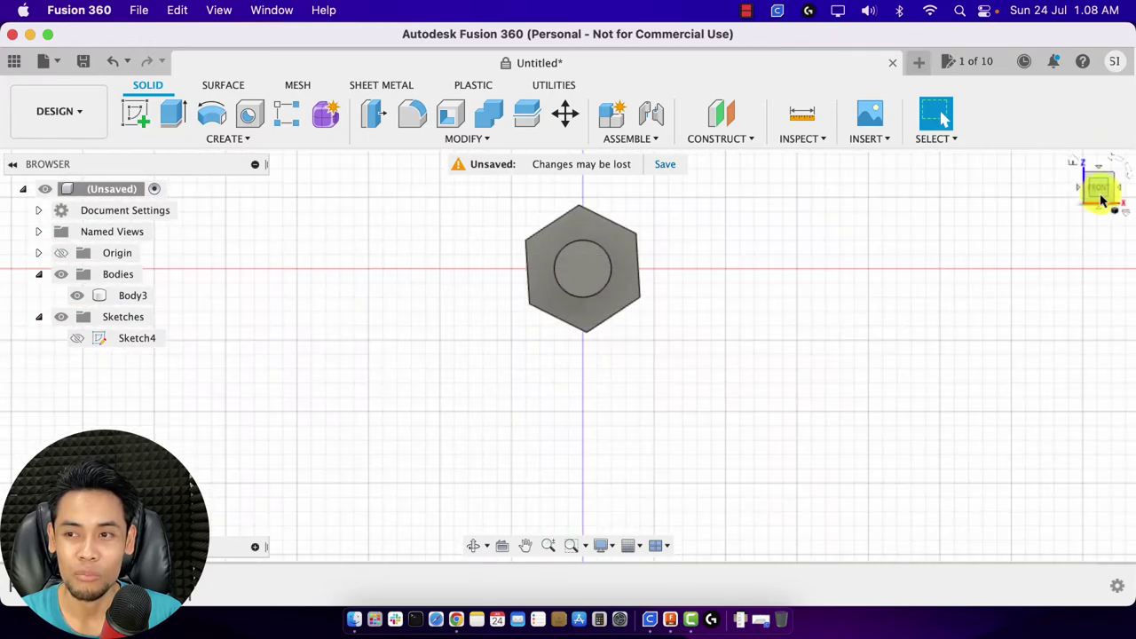
click(1099, 213)
click(589, 302)
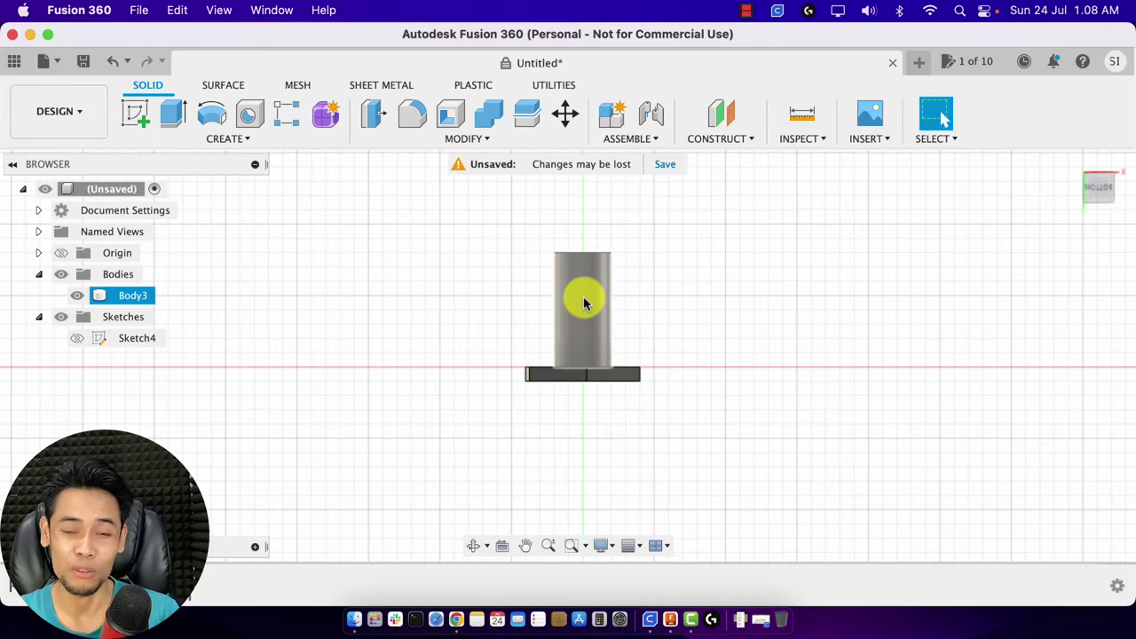
click(551, 248)
click(556, 267)
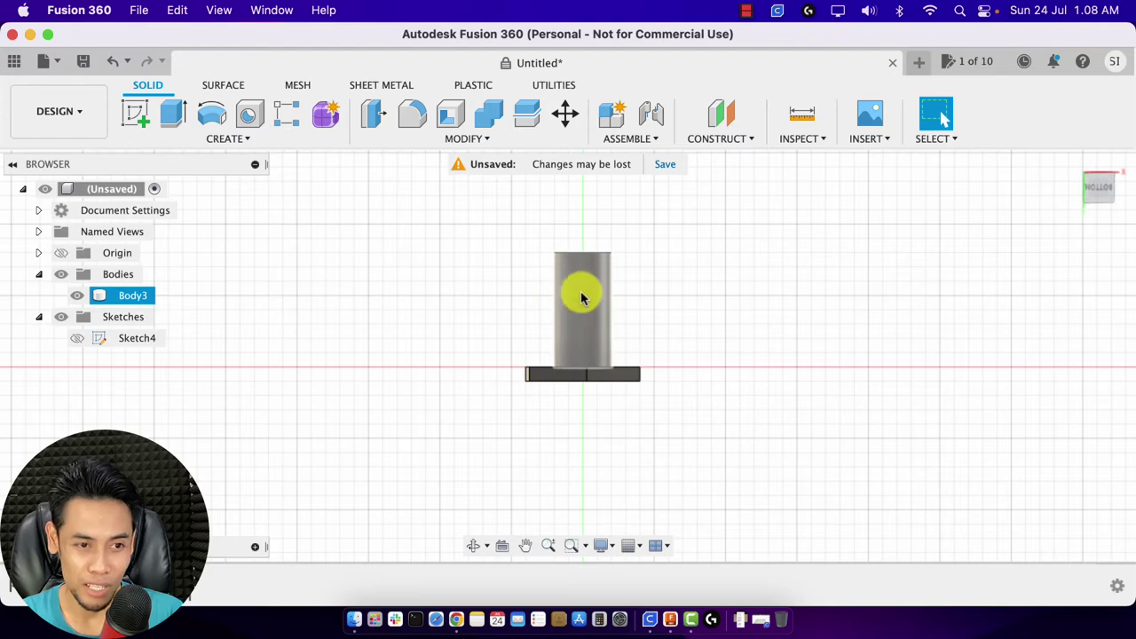
click(406, 246)
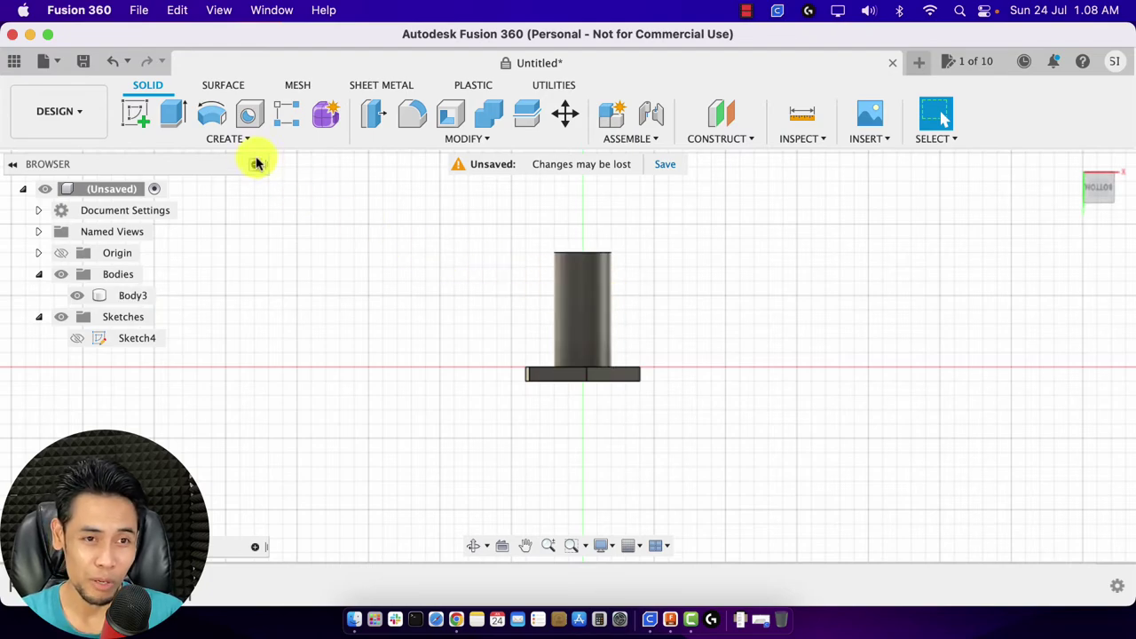
- Select the shaft's cylindrical face for a thread, previewing ISO Metric M20x2.5 6g
click(244, 144)
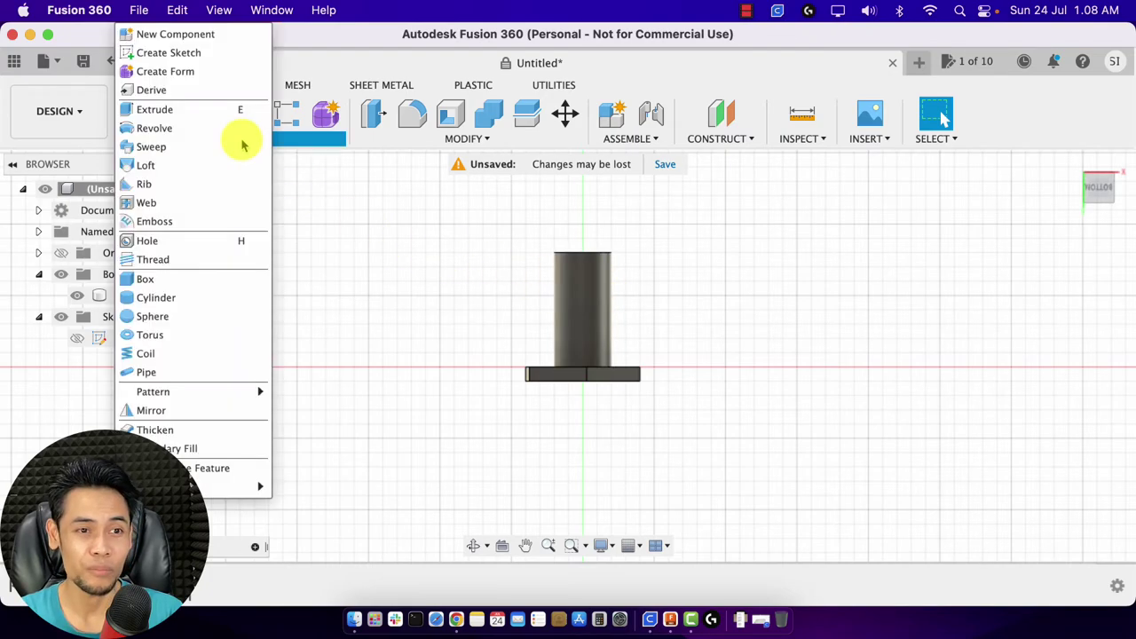
click(175, 259)
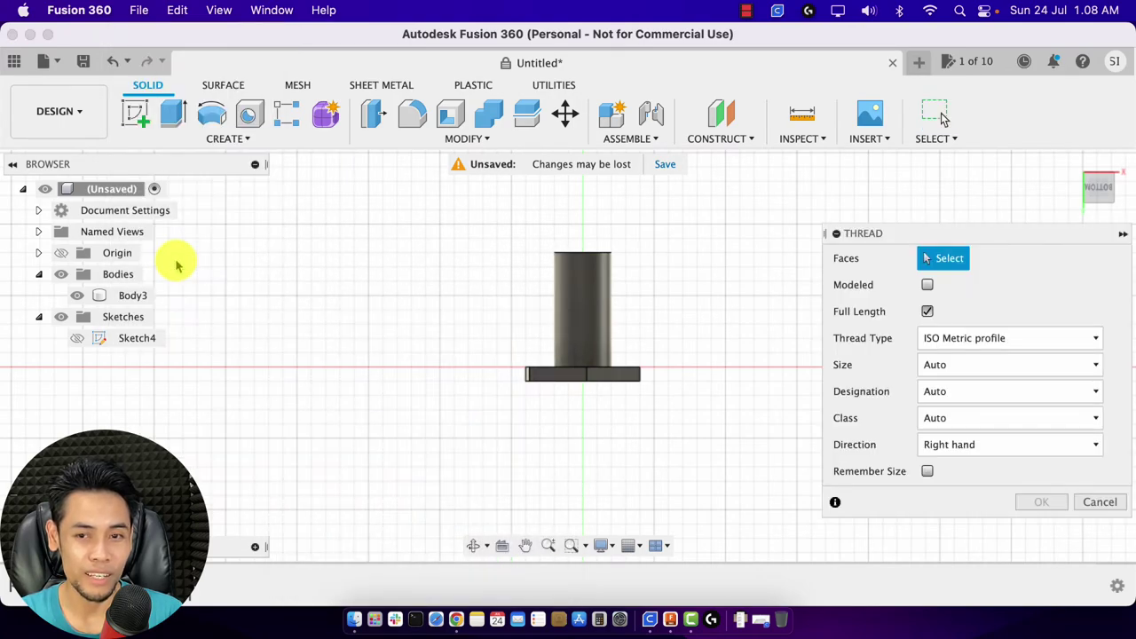
click(580, 303)
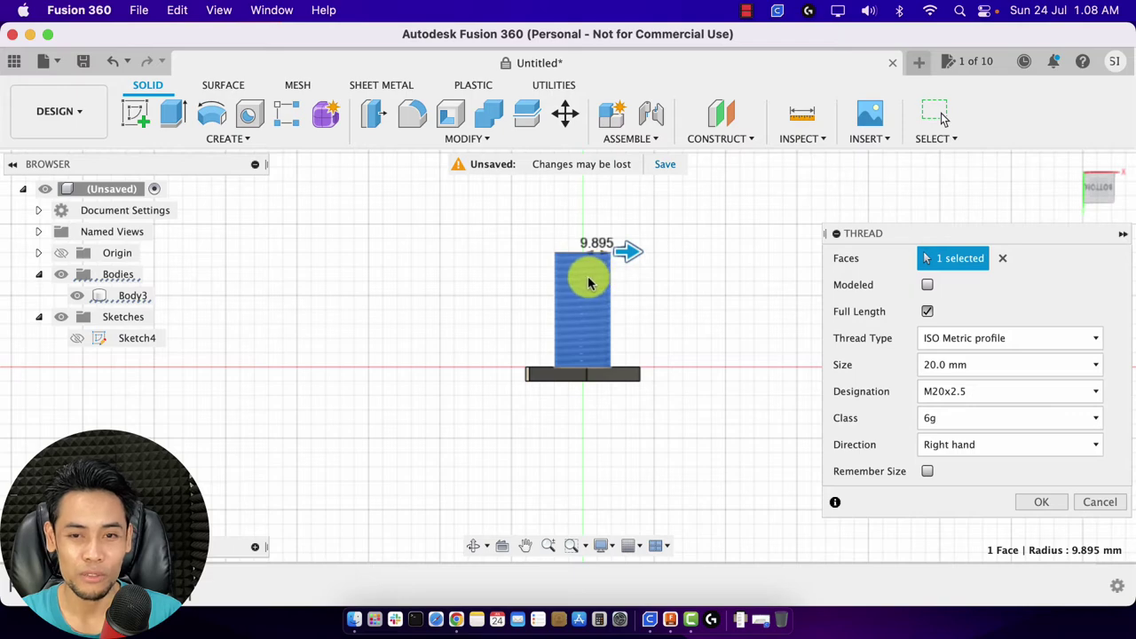
scroll(592, 287, up, 2)
scroll(592, 286, up, 2)
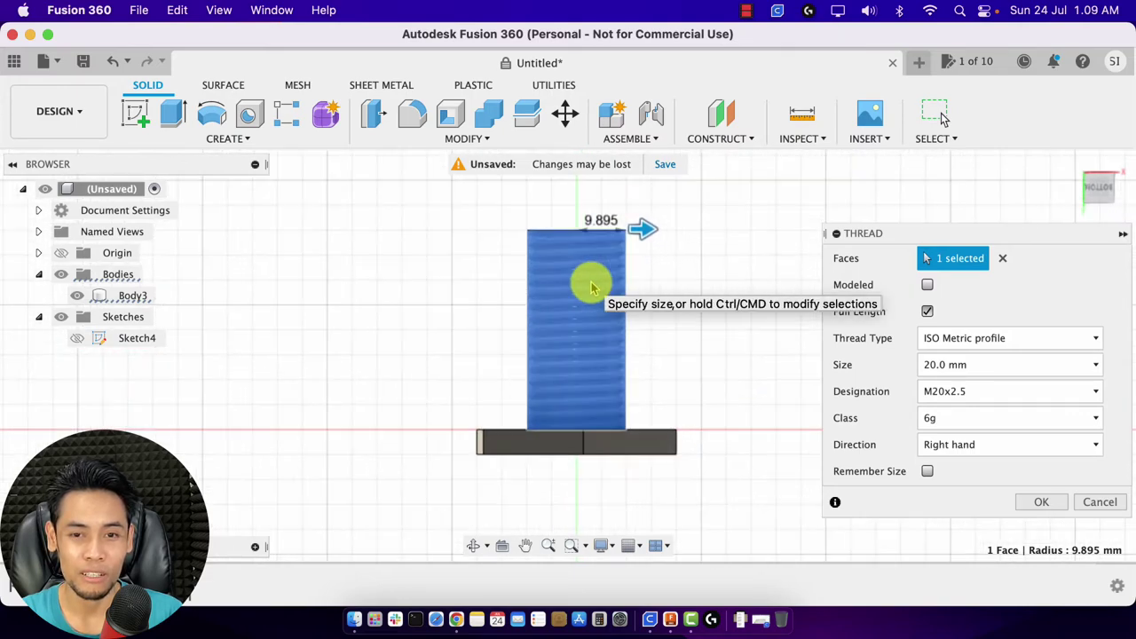
scroll(592, 287, up, 1)
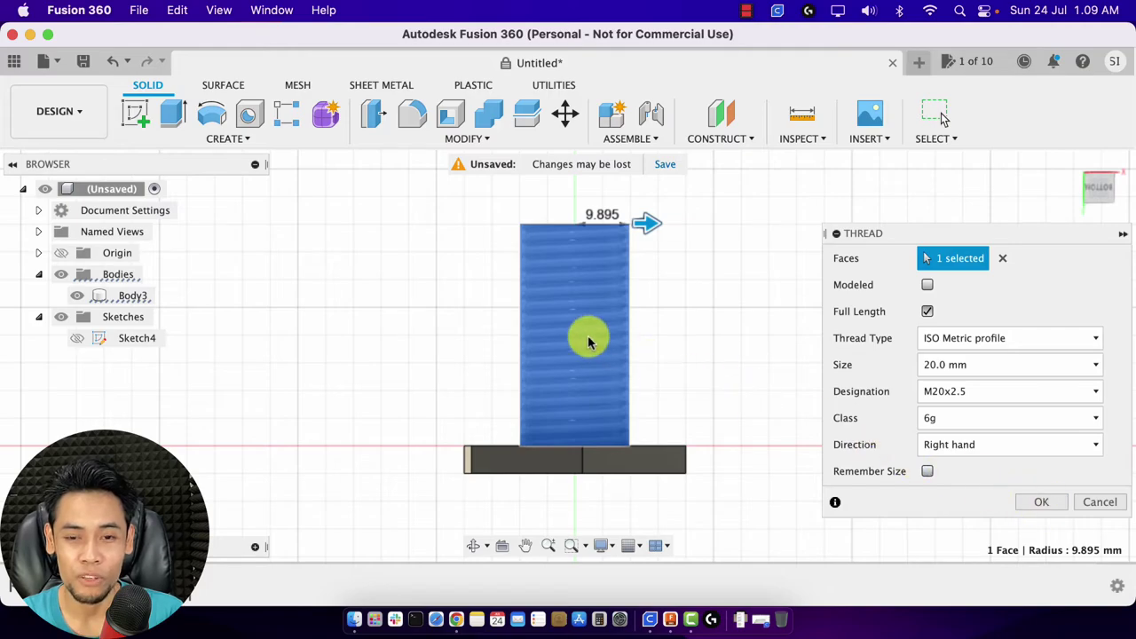
click(756, 599)
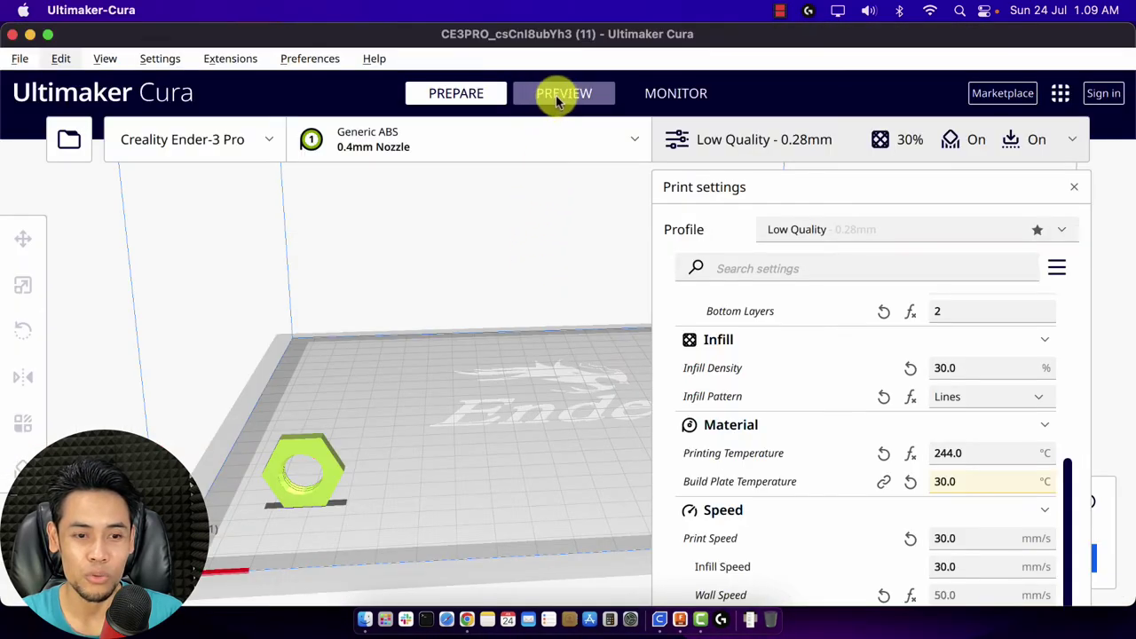
click(553, 96)
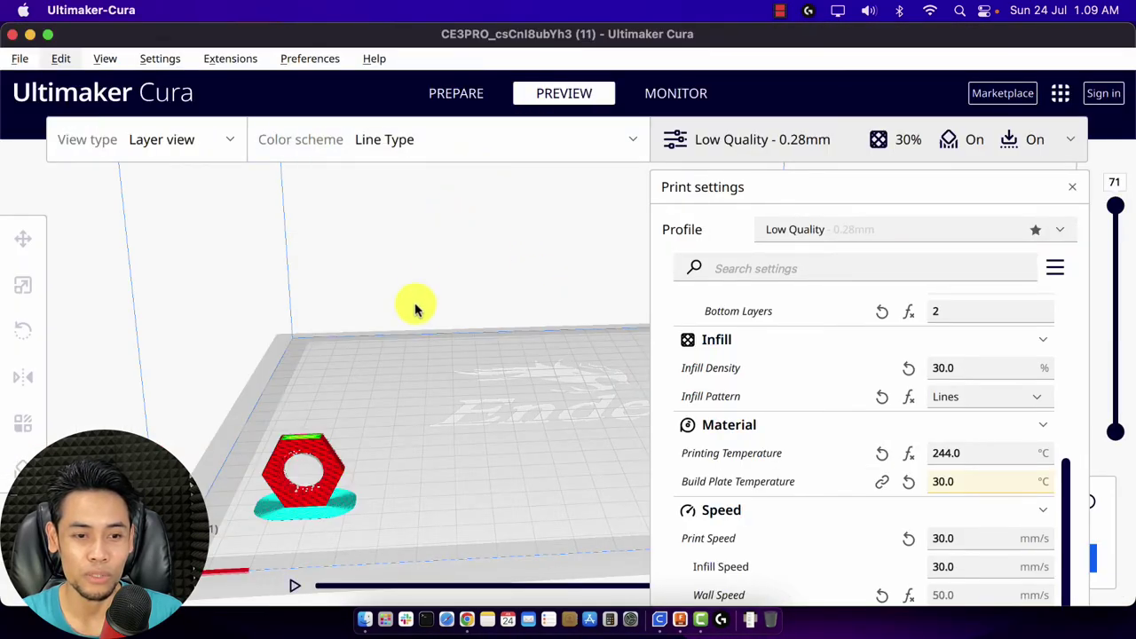
click(456, 93)
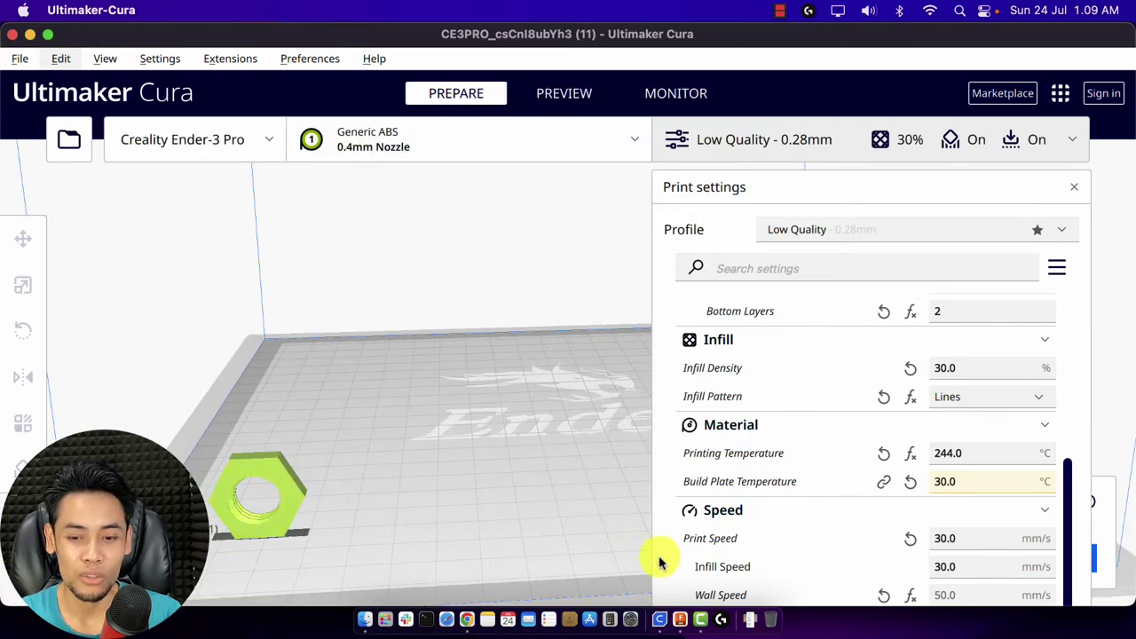
click(680, 611)
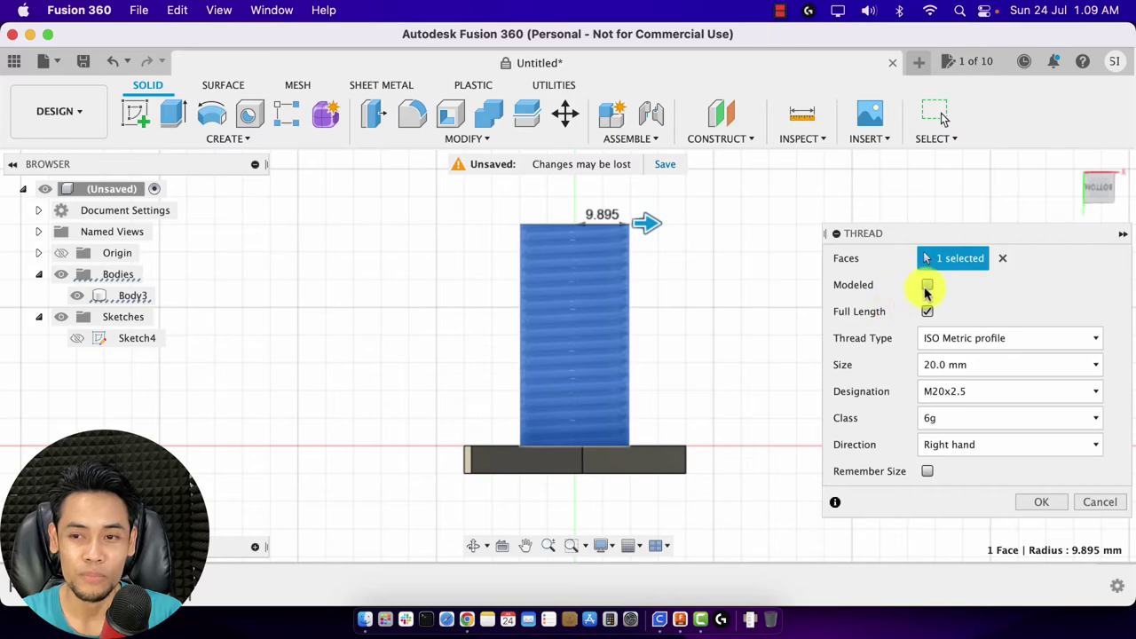
- Make the thread modeled, change its size to 18.0 mm, and apply it
click(928, 286)
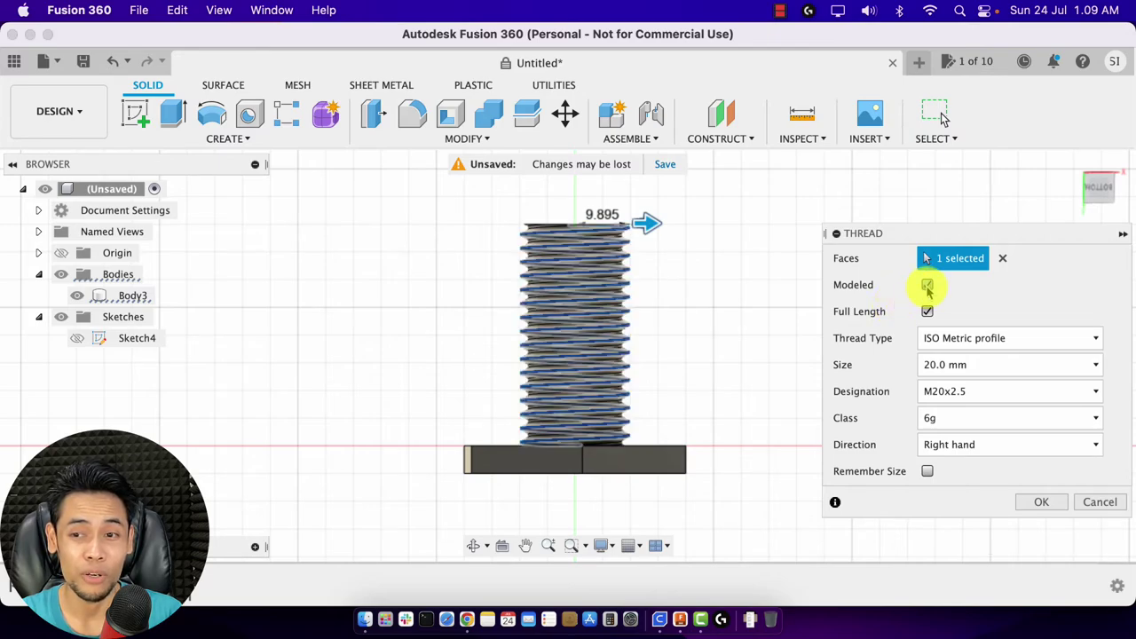
scroll(657, 324, up, 2)
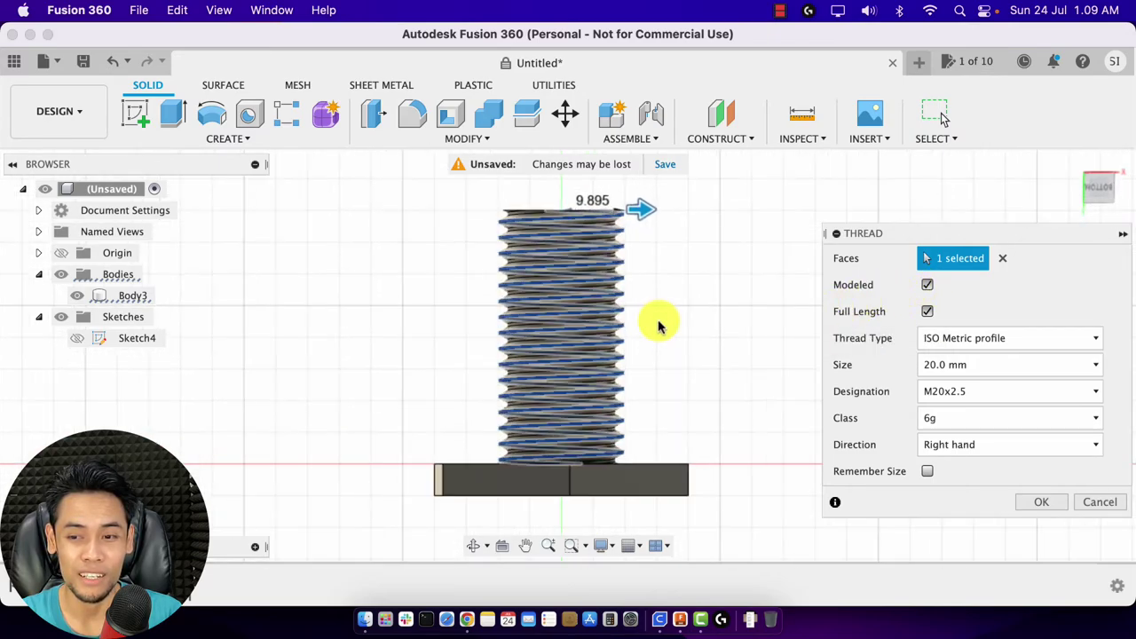
click(963, 365)
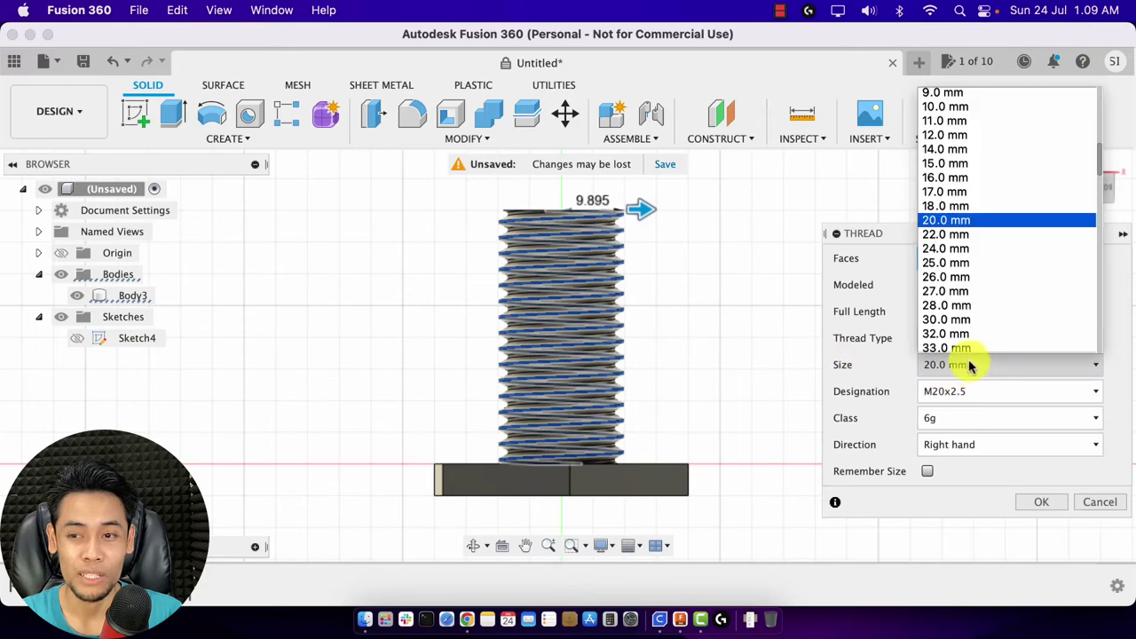
scroll(963, 282, up, 3)
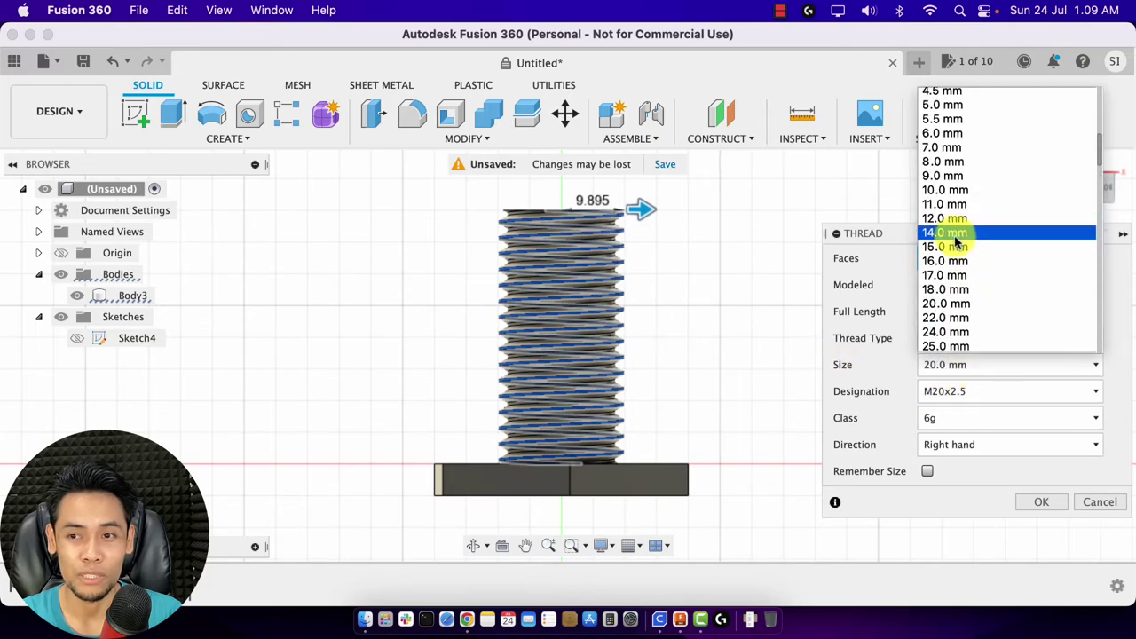
click(955, 290)
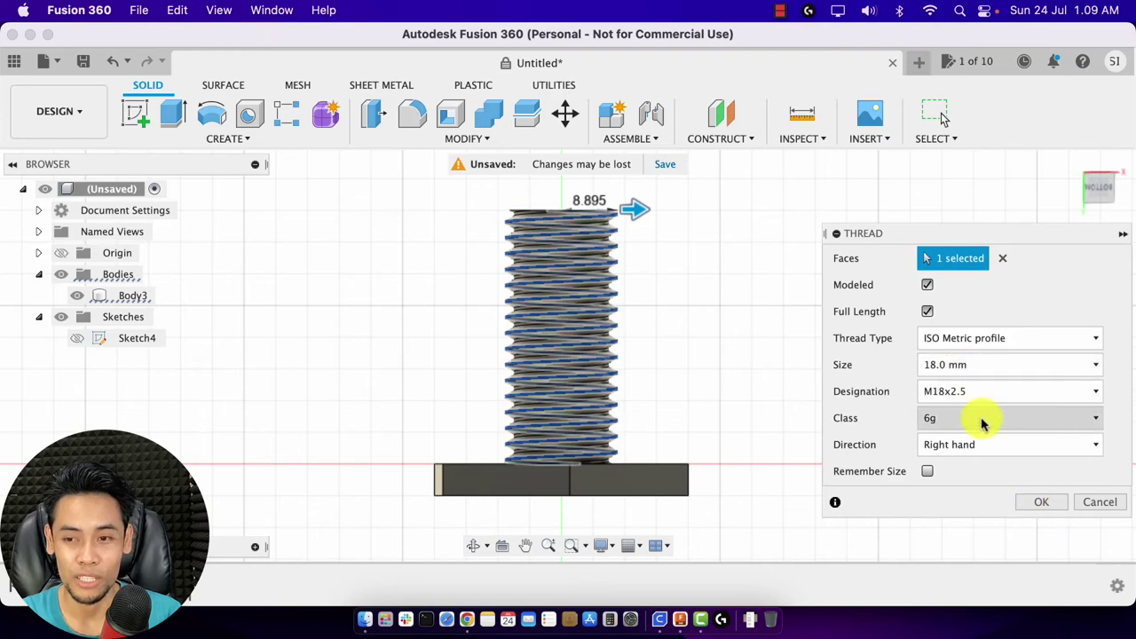
click(1042, 502)
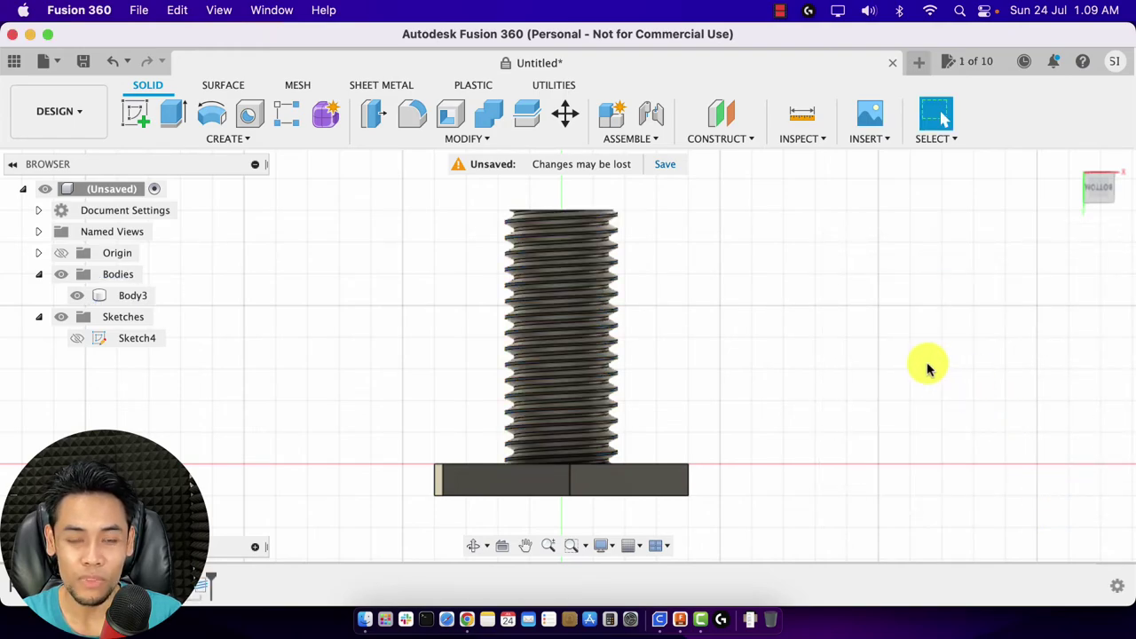
scroll(675, 339, up, 3)
scroll(679, 341, up, 3)
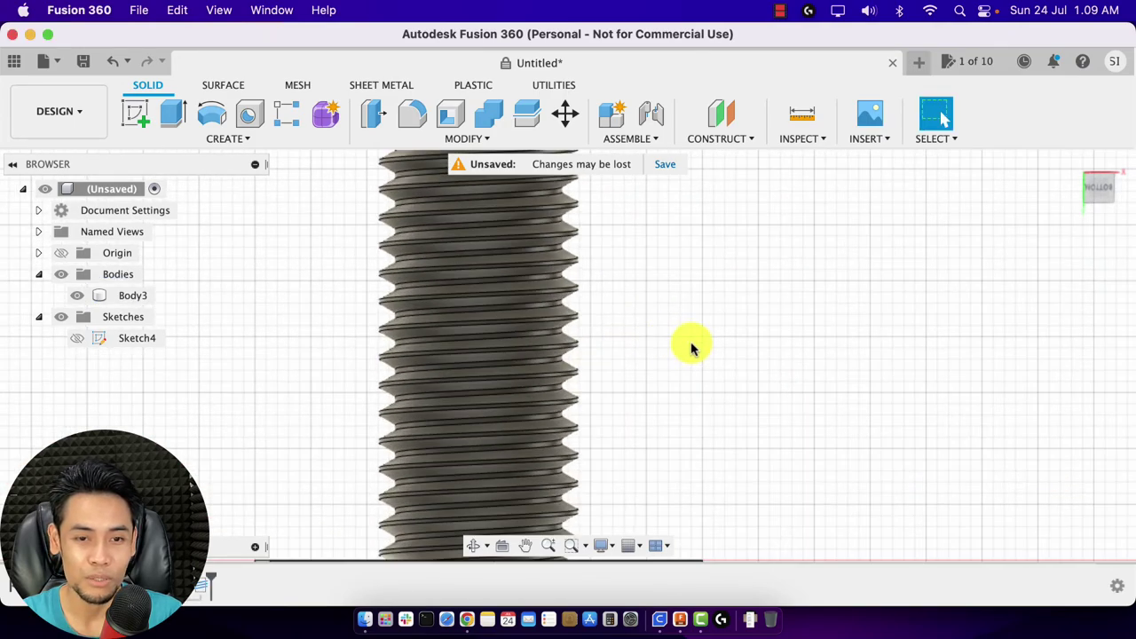
scroll(609, 332, down, 3)
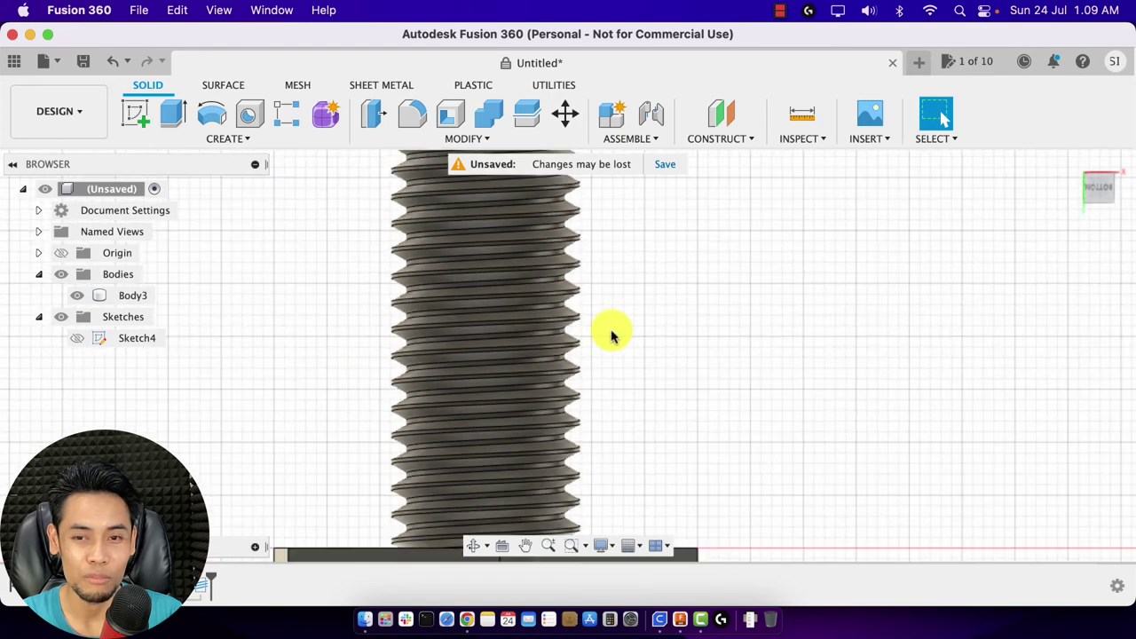
scroll(611, 334, down, 2)
scroll(565, 292, up, 3)
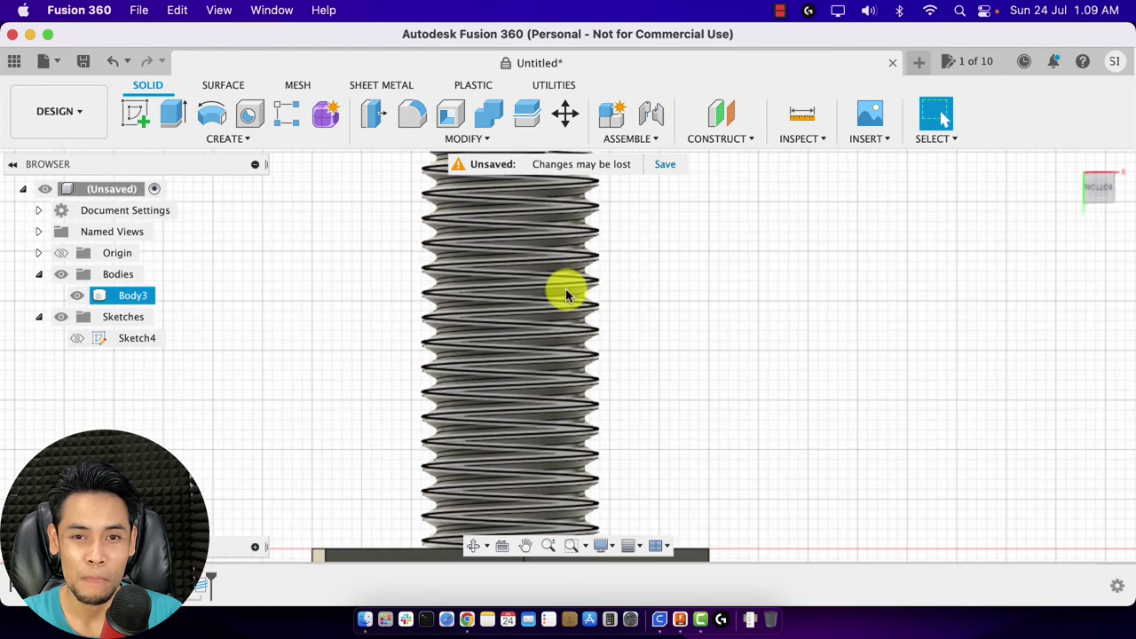
scroll(566, 290, down, 4)
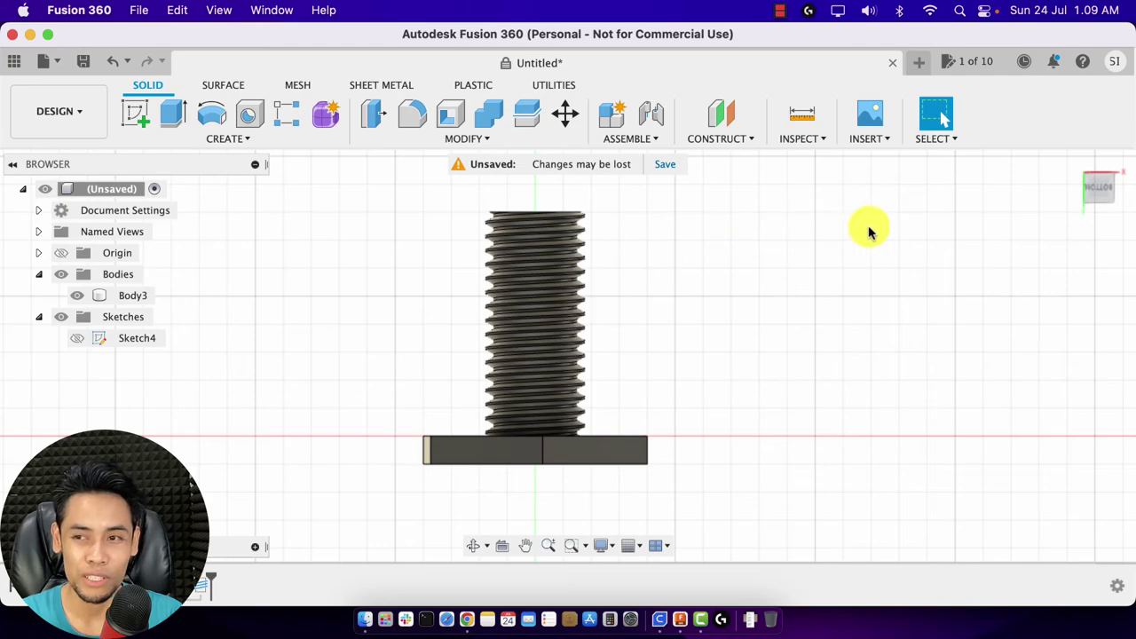
mouse_move(1102, 196)
mouse_down()
mouse_move(1075, 186)
mouse_move(1100, 197)
mouse_up()
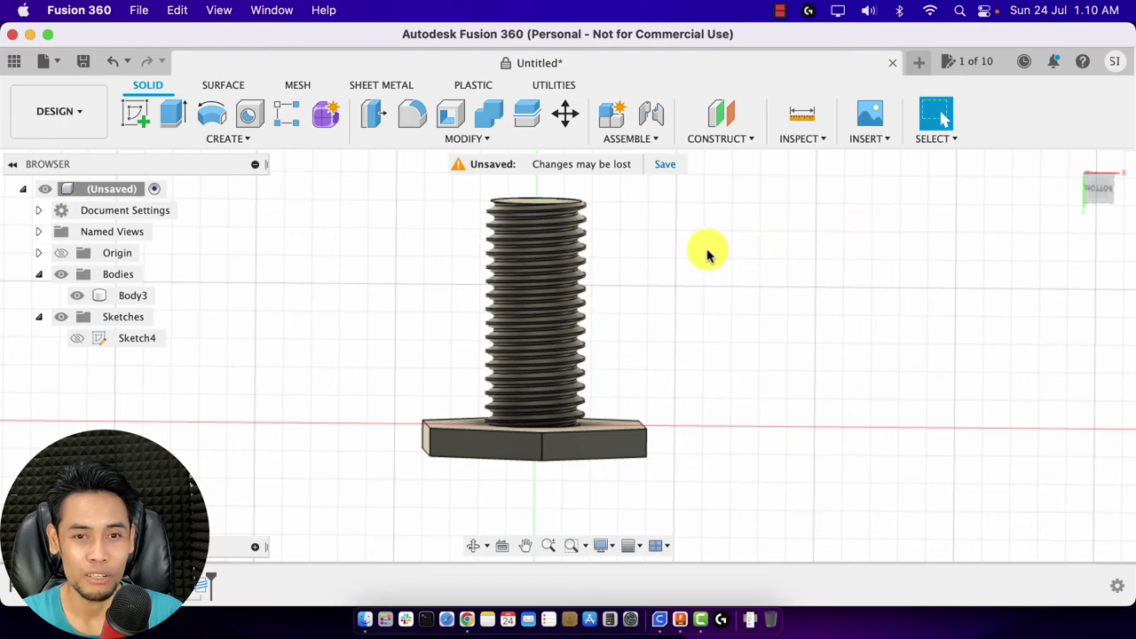
scroll(699, 258, up, 3)
scroll(700, 257, down, 2)
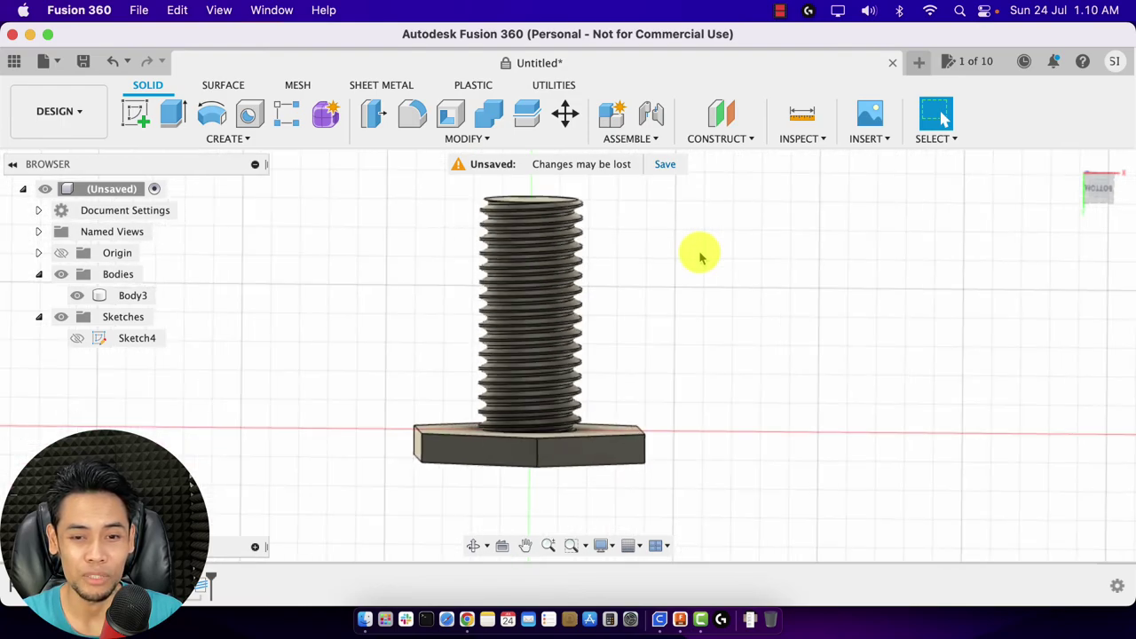